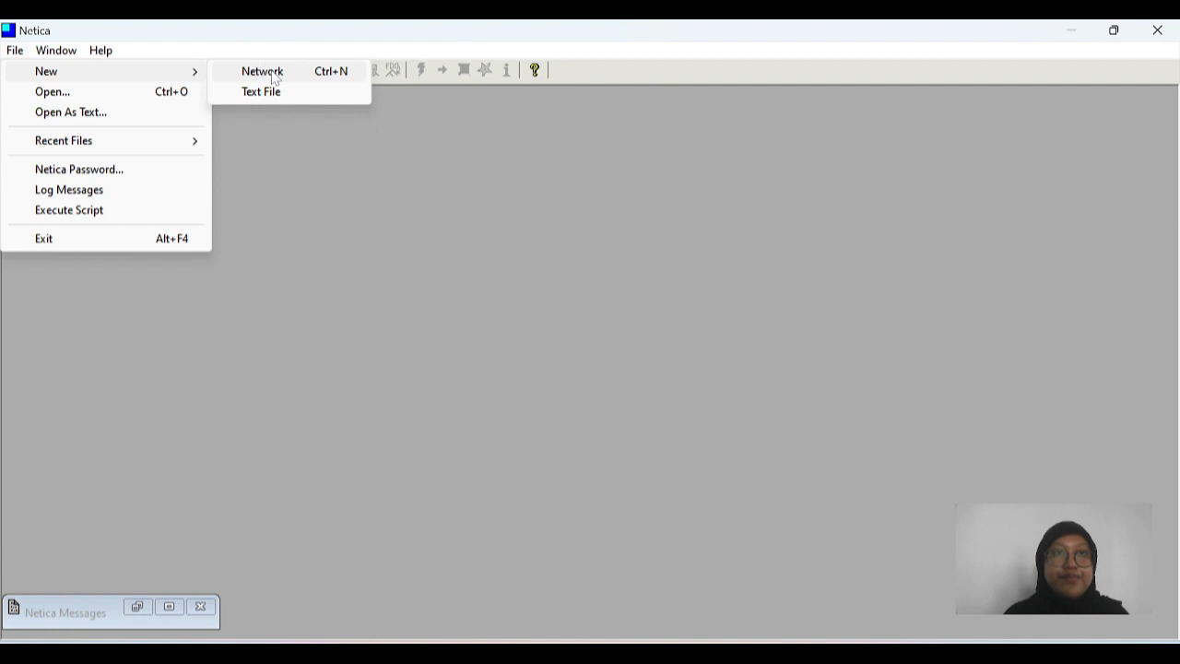
Step: Create a new network in a maximized window and place a nature node in the upper middle of the canvas
left_click(270, 72)
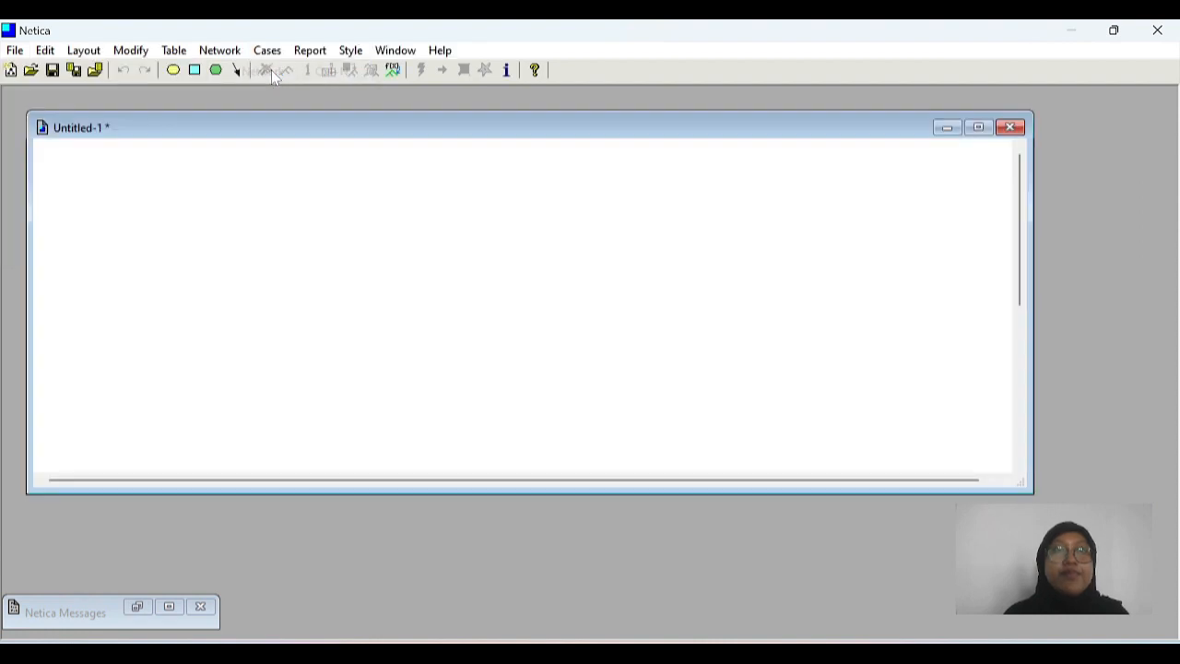
left_click(980, 129)
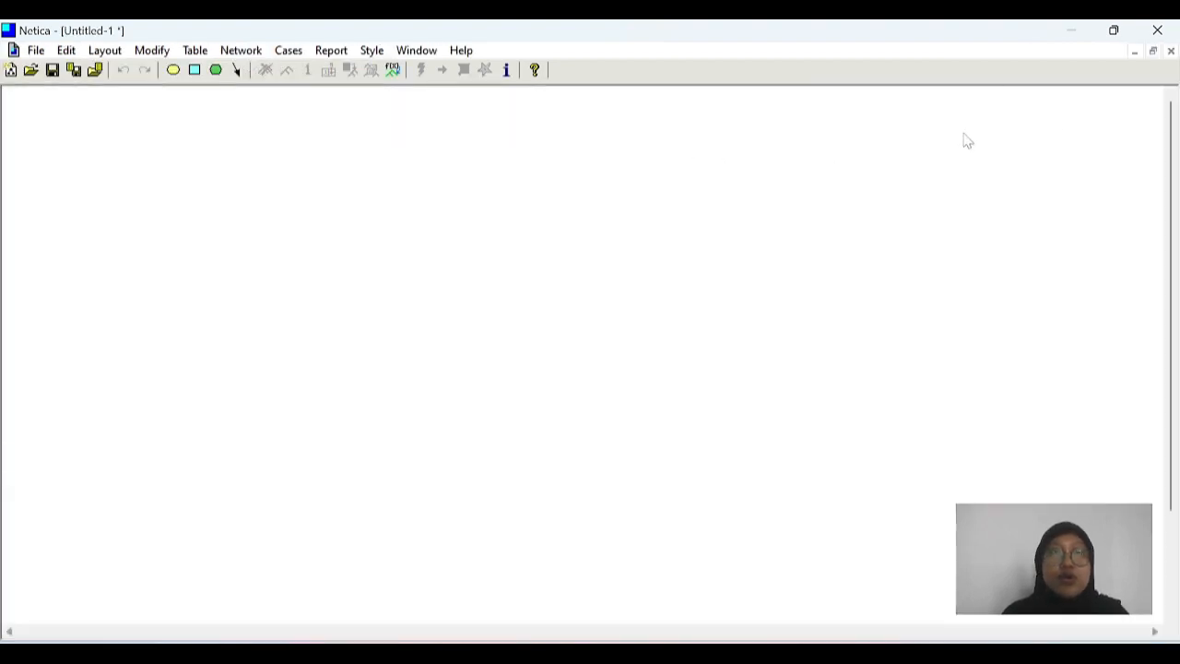
left_click(174, 70)
left_click(482, 211)
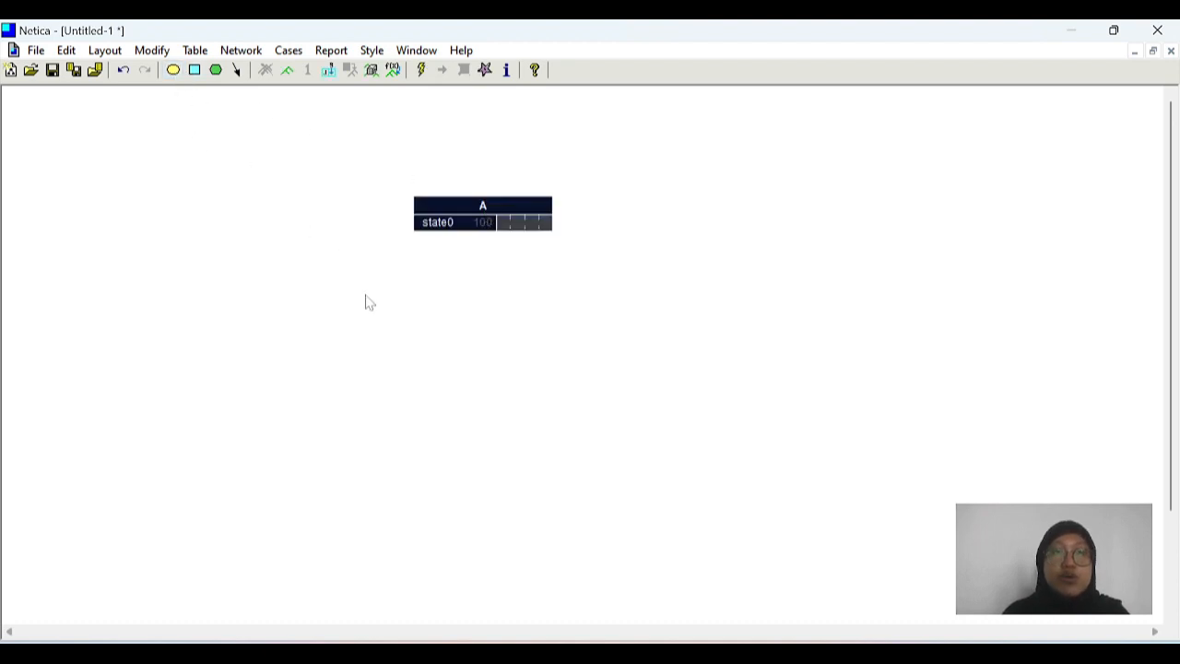
Step: Place three more nature nodes around node A: one to its lower left, one to its lower right, and one beneath it
left_click(174, 70)
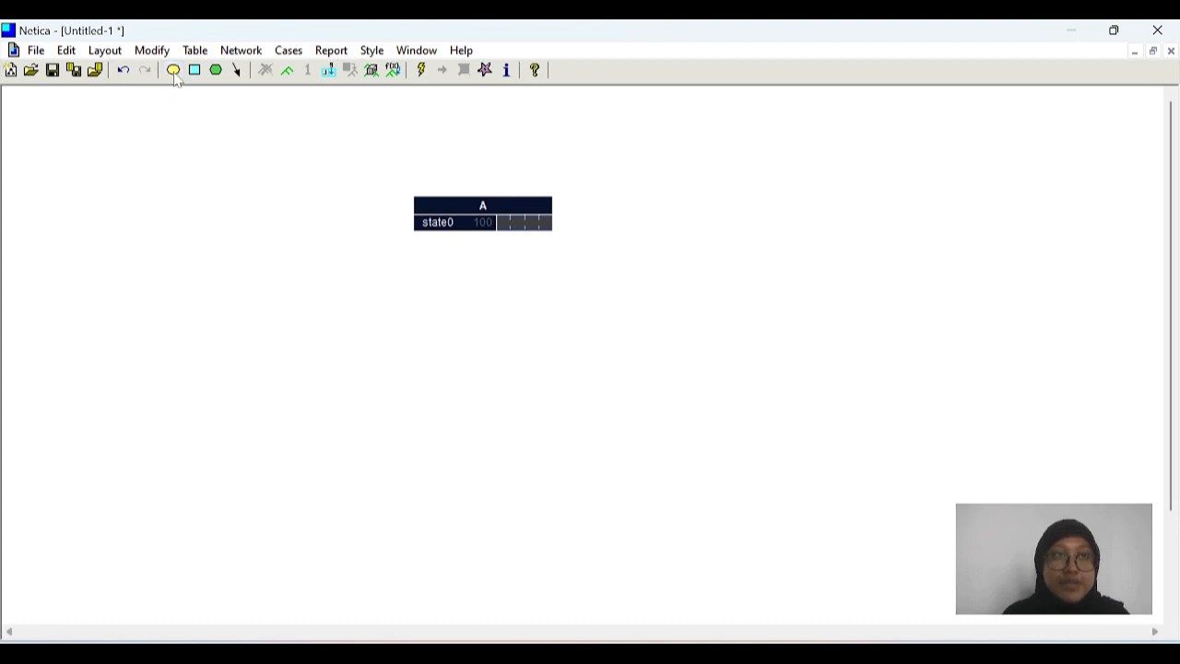
left_click(176, 75)
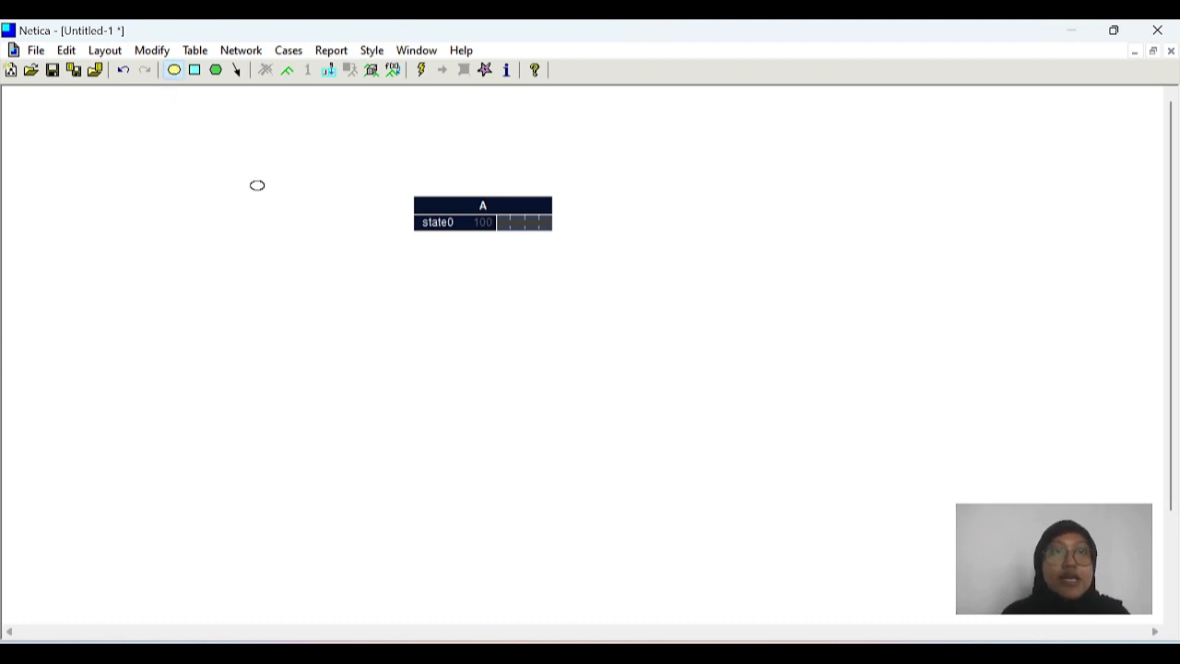
left_click(342, 279)
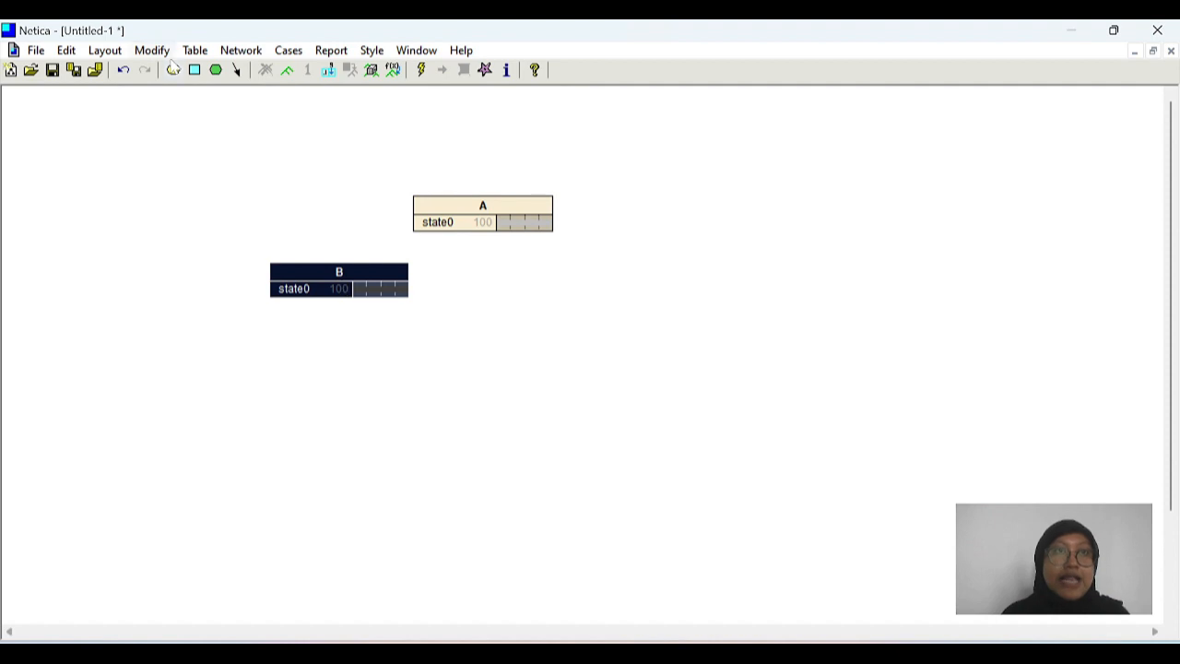
left_click(582, 286)
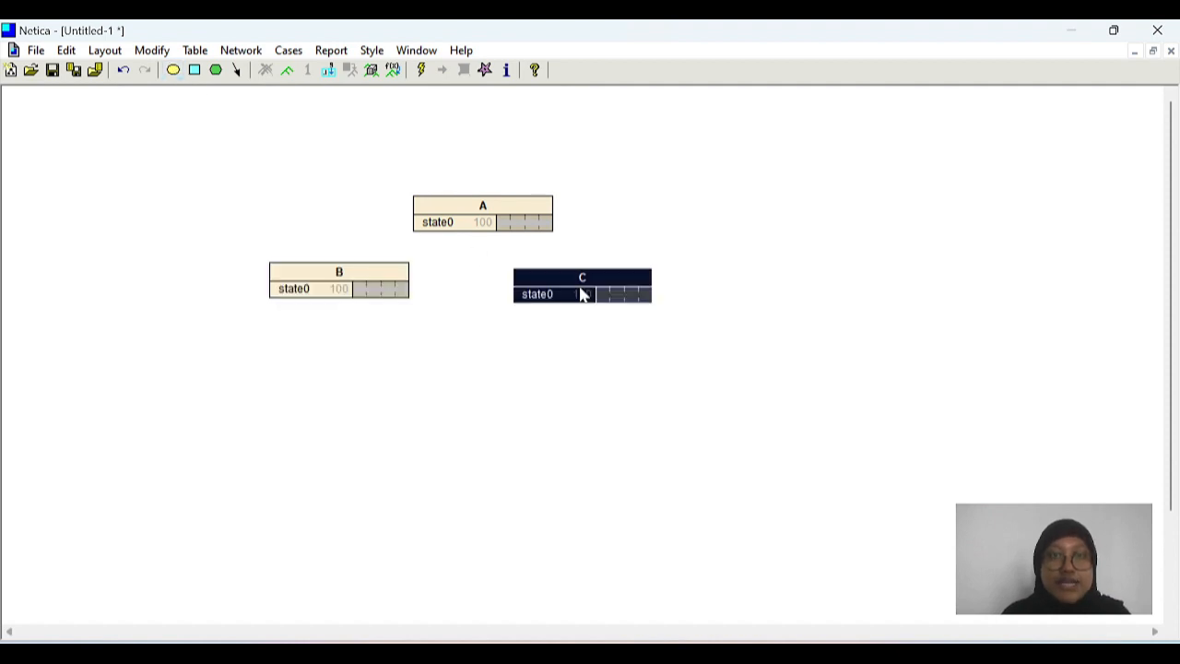
left_click(175, 72)
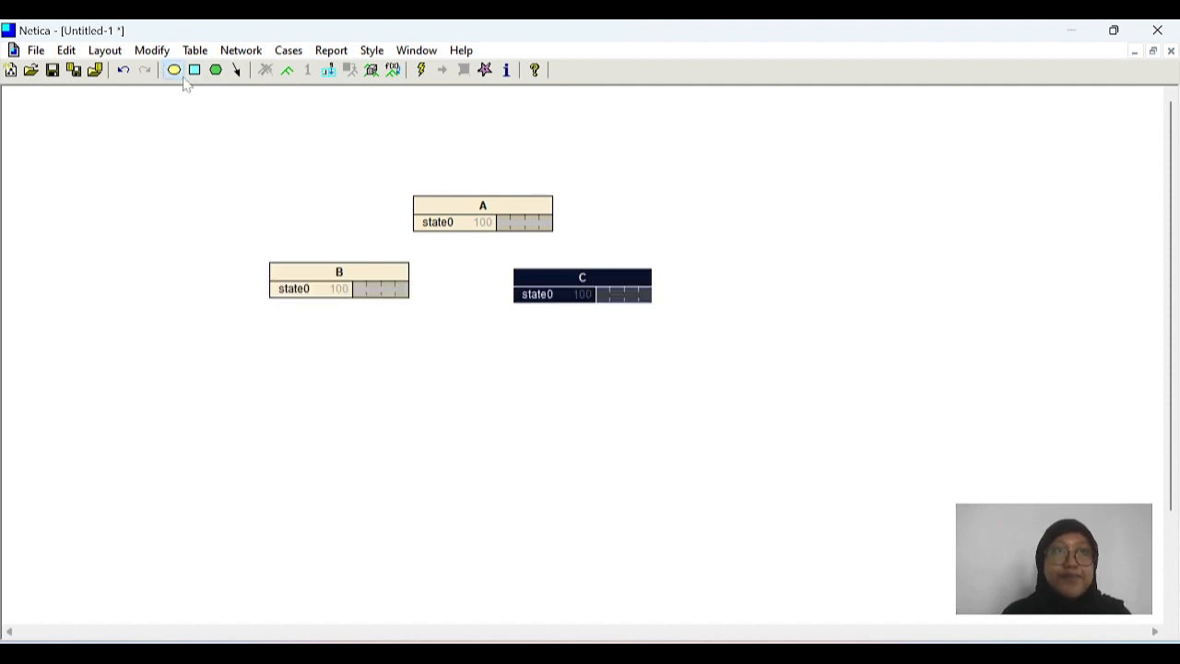
left_click(473, 340)
Step: Rename node A as waktu_pergi
double_click(487, 201)
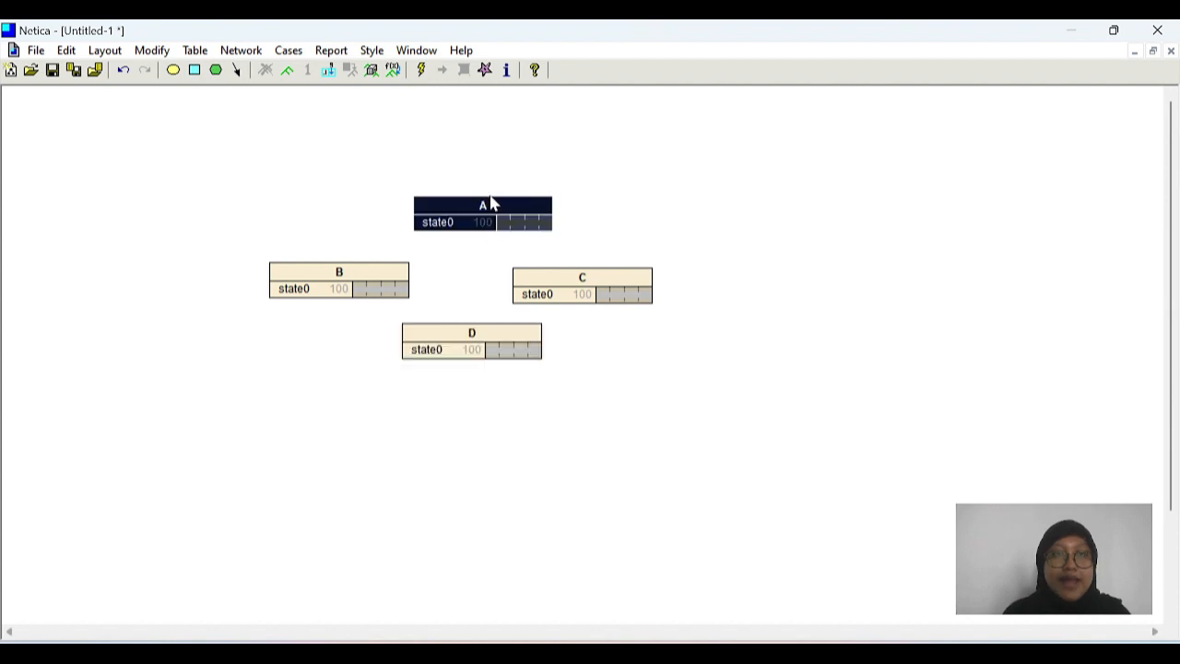
key("BackSpace")
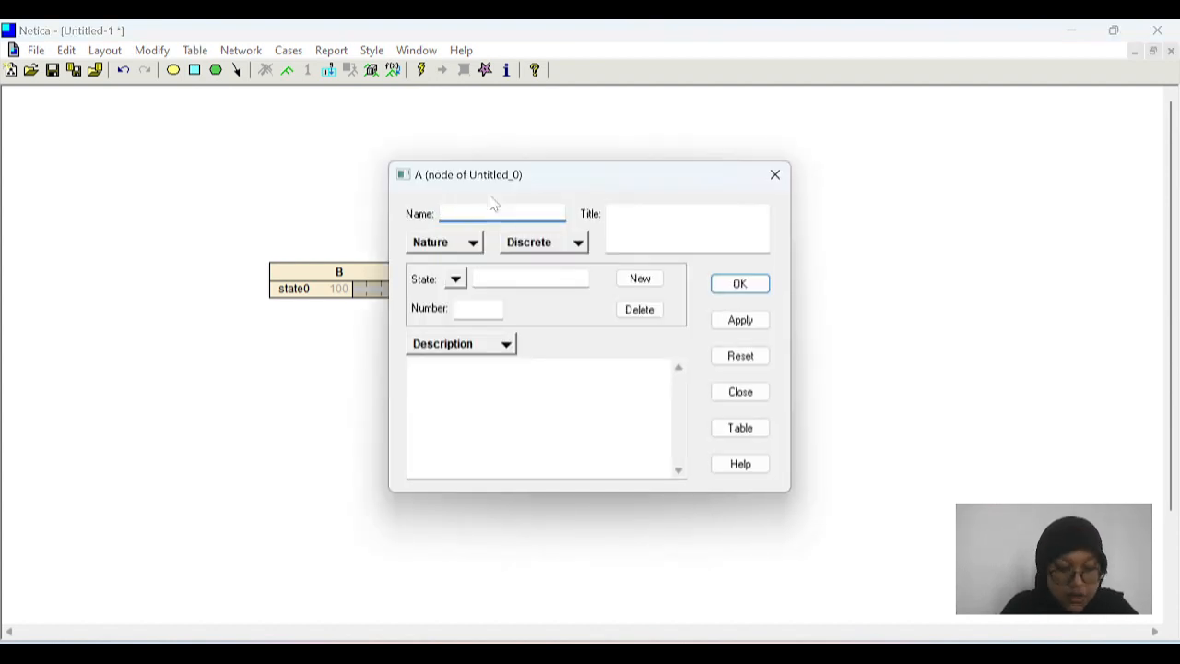
type("W")
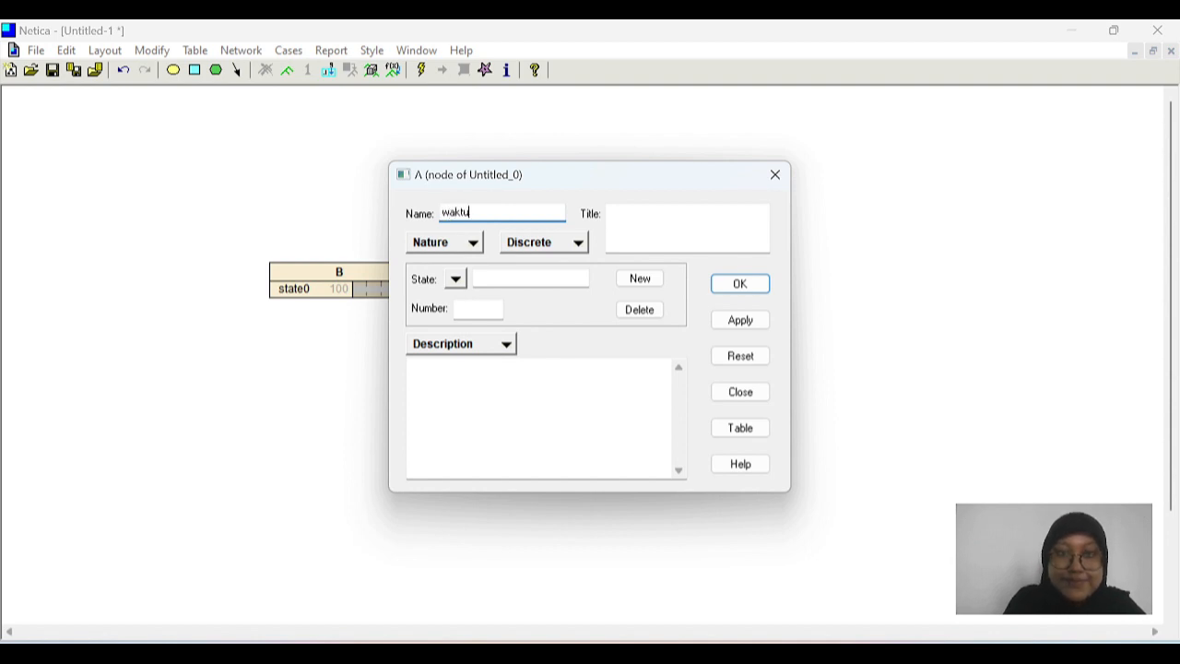
type("aktu_pergi")
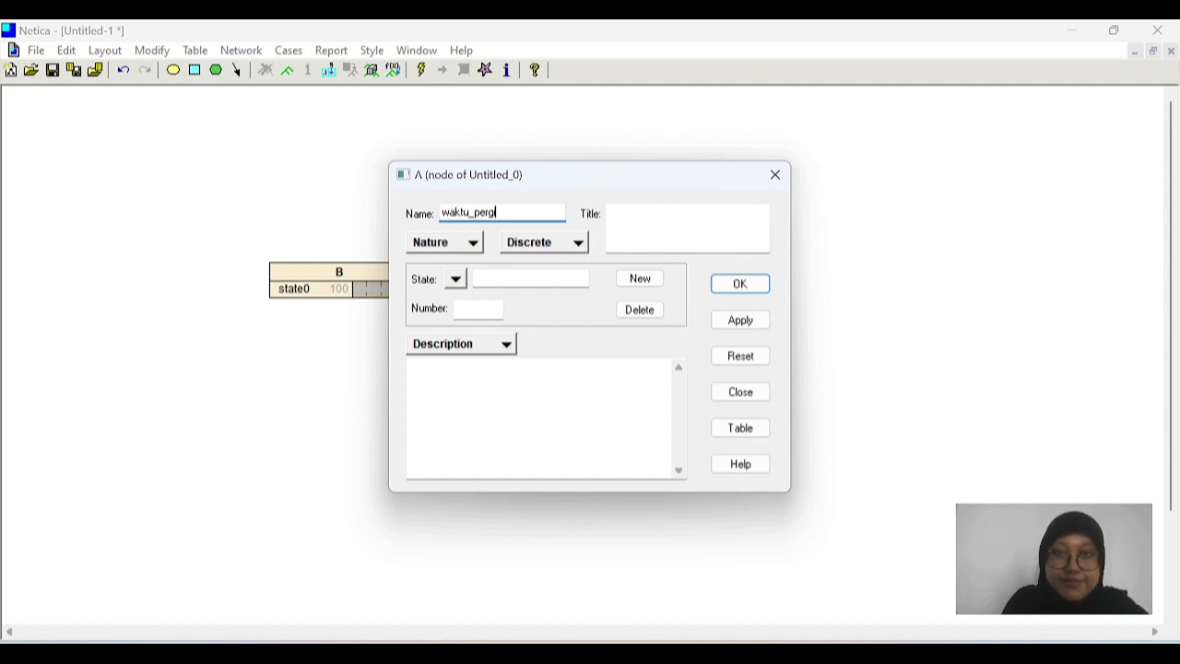
left_click(740, 285)
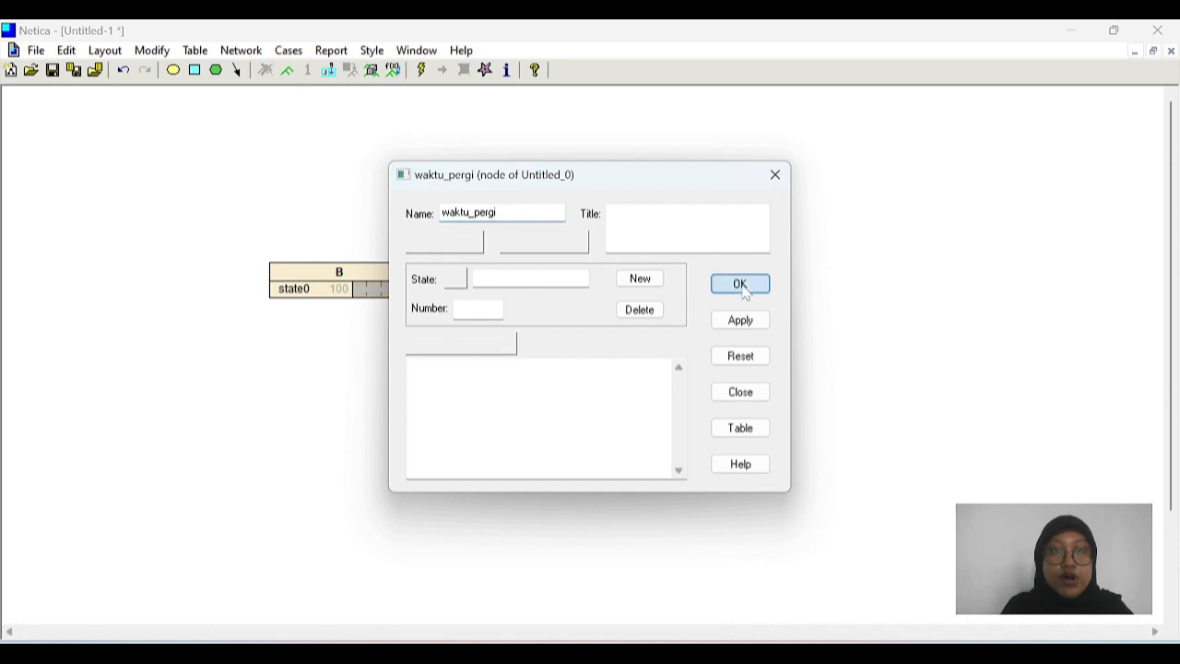
Step: Rename node B as kondisi_jalan
double_click(381, 273)
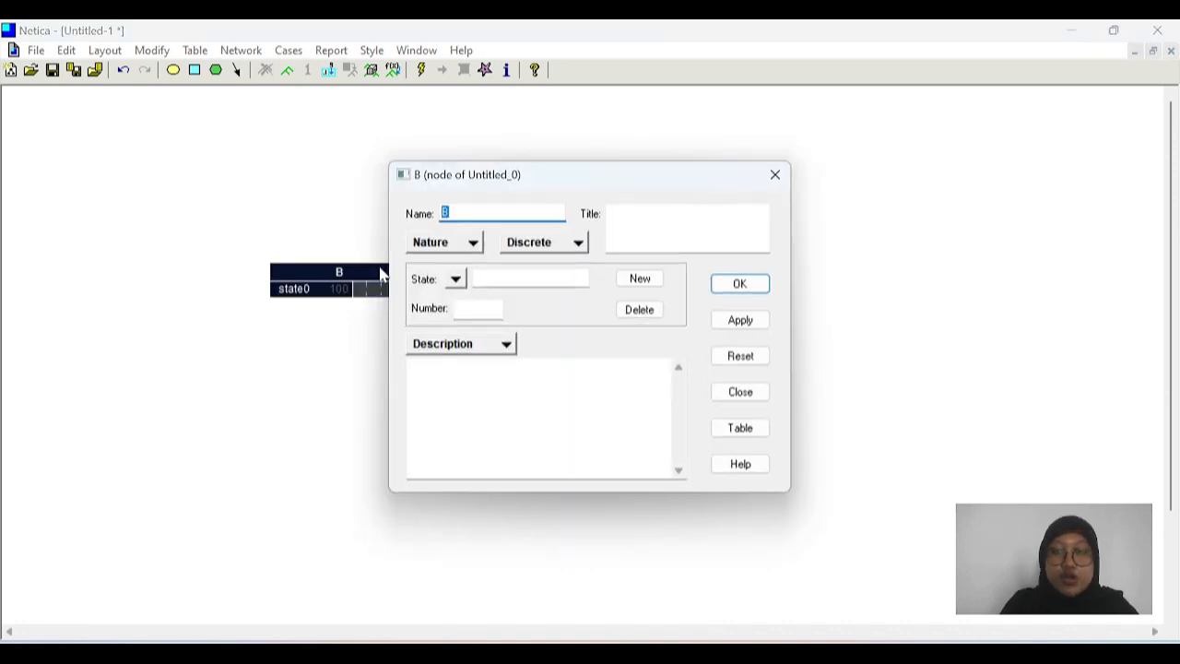
key("BackSpace")
type("kond")
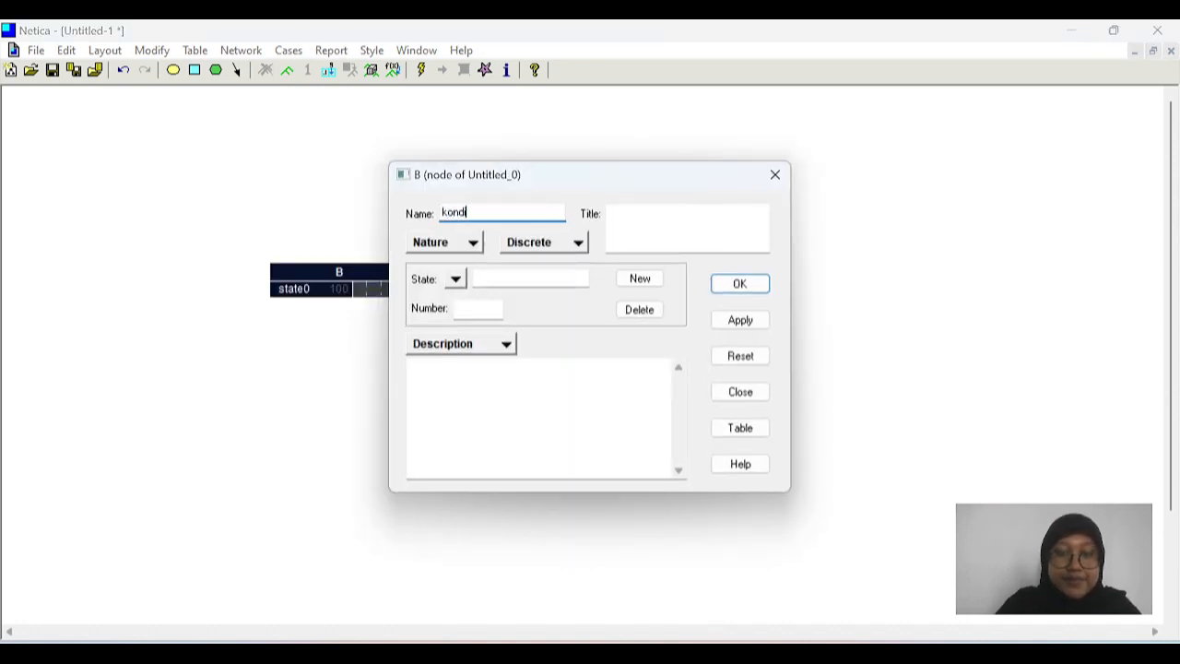
type("isi_jalan")
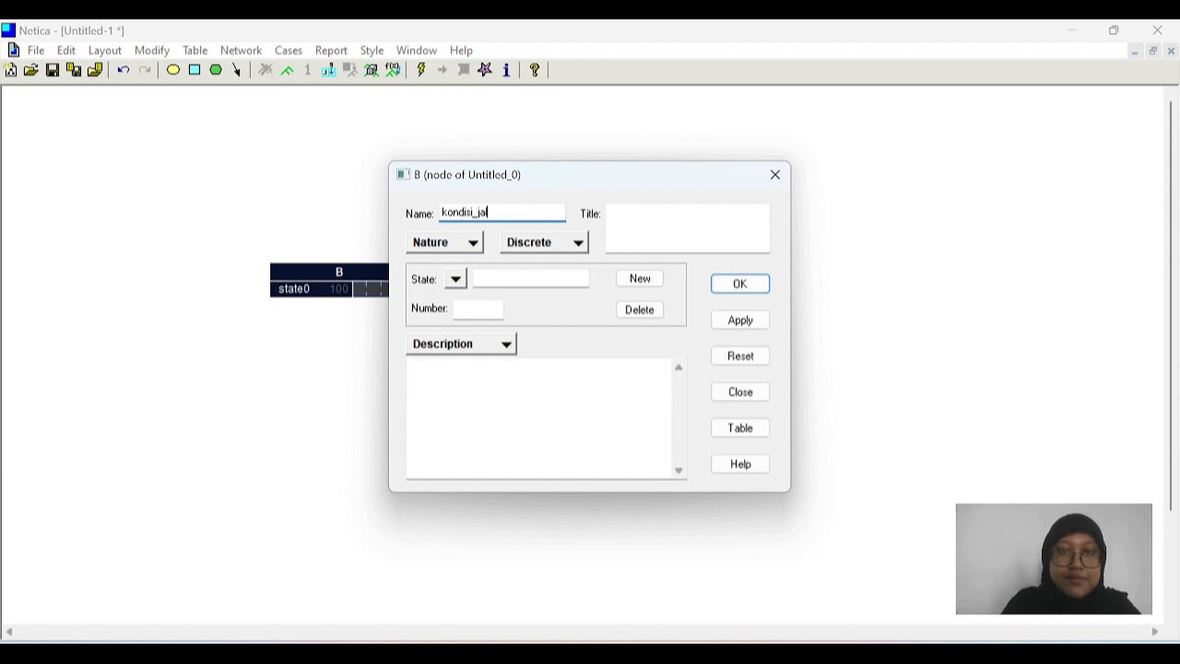
left_click(740, 283)
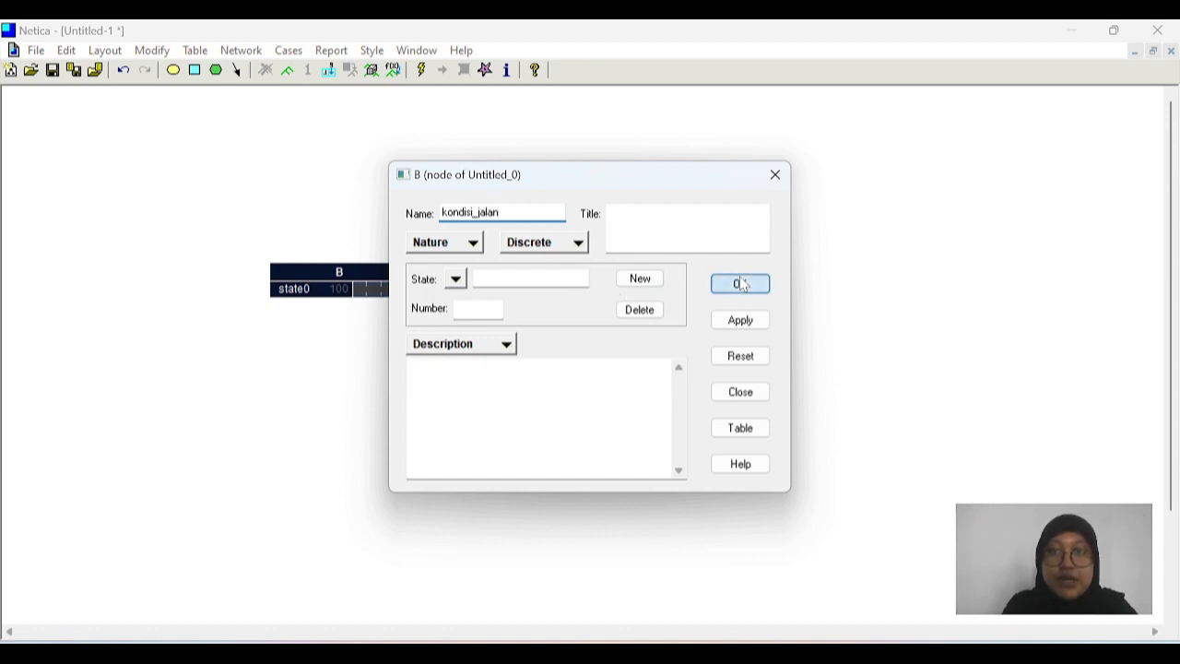
Step: Rename node C as cuaca
double_click(595, 281)
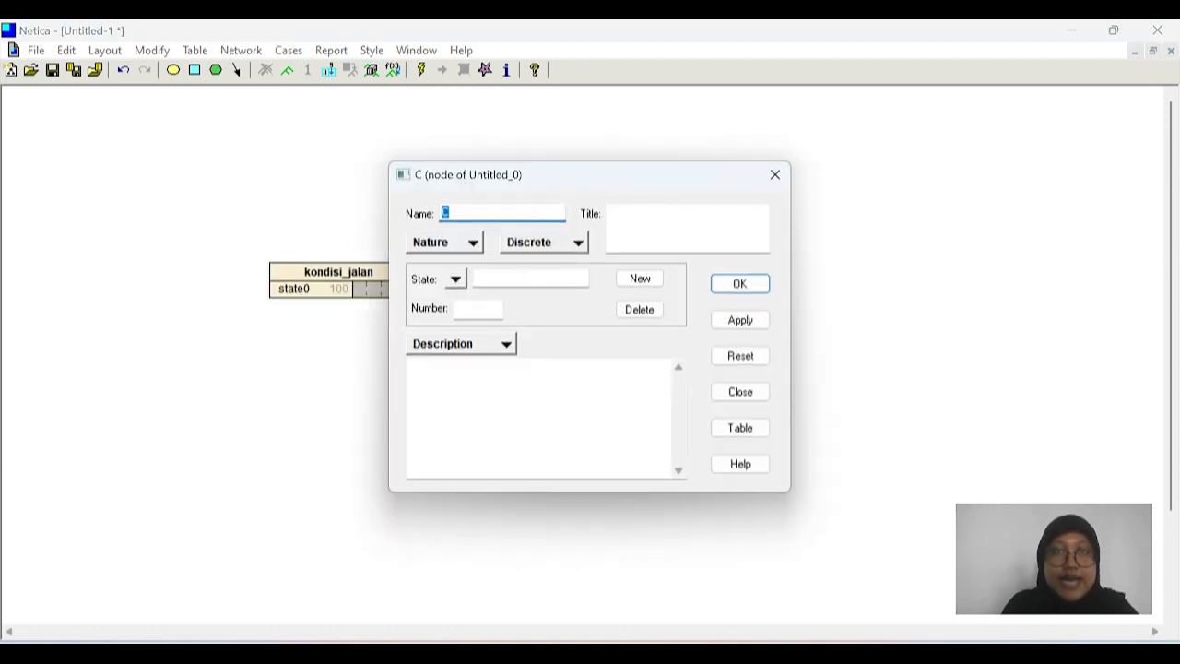
key("BackSpace")
type("cuaca")
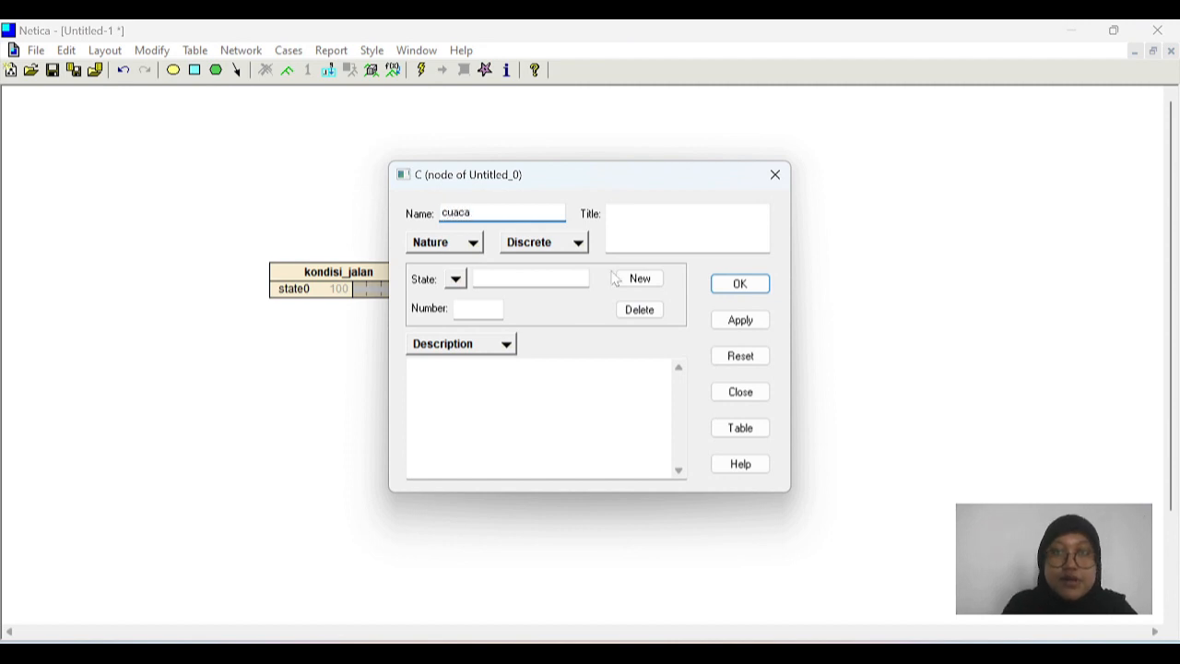
left_click(741, 284)
Step: Rename node D as pergi_wisata
double_click(500, 330)
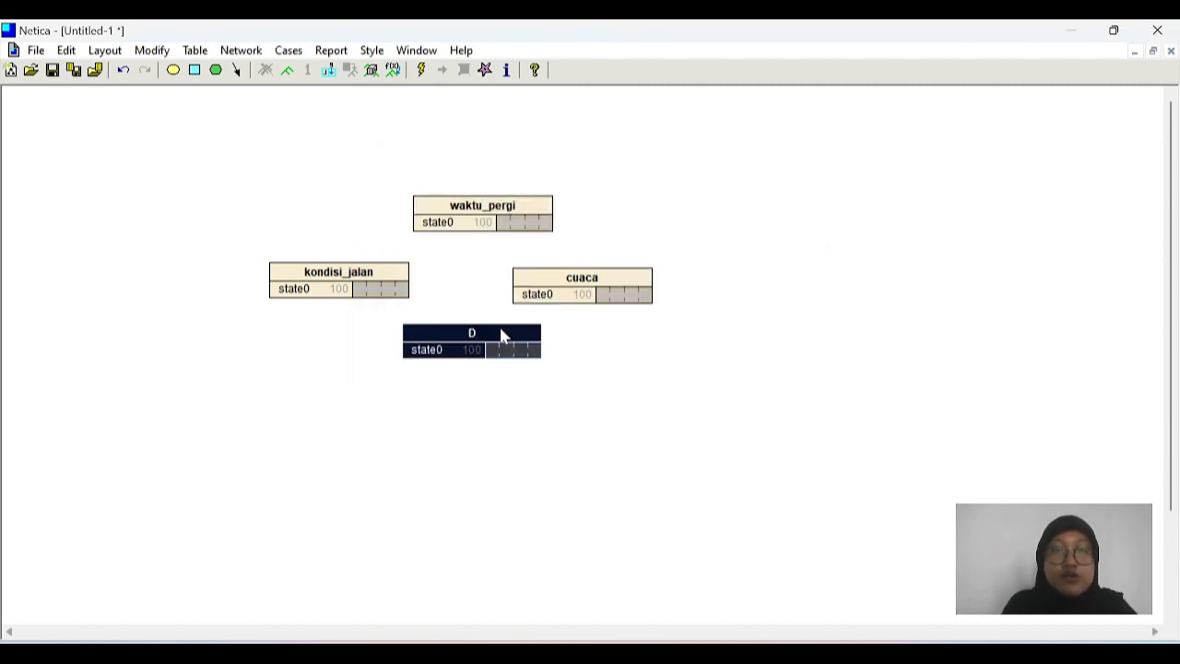
key("BackSpace")
type("perg")
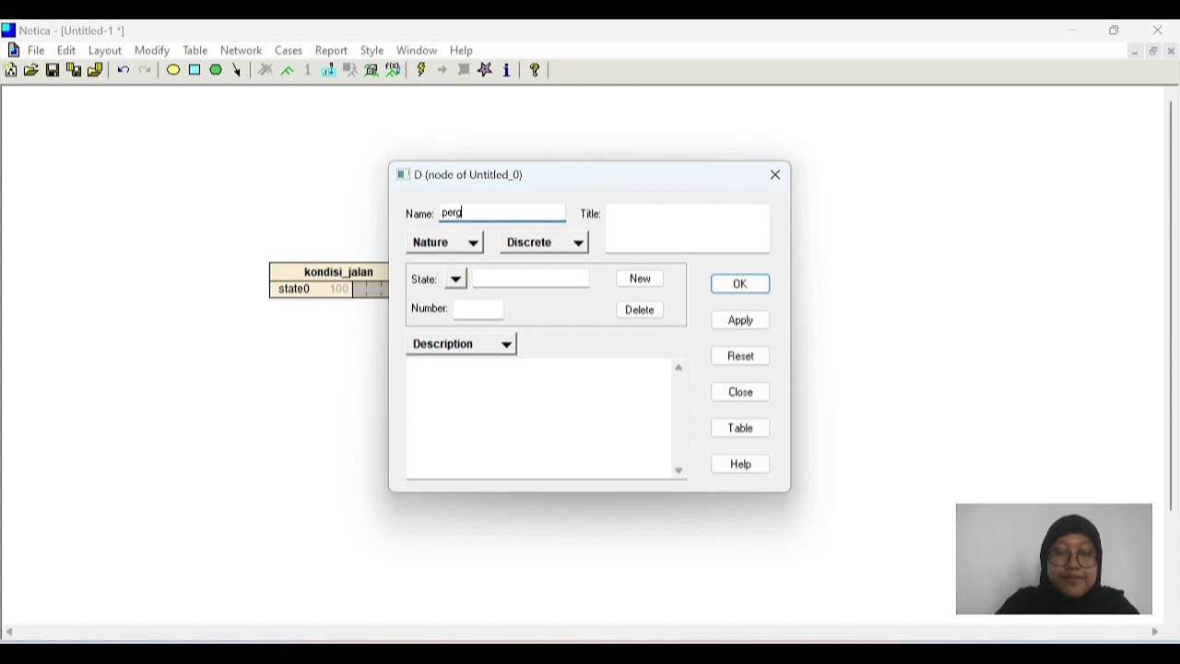
type("i_wisa")
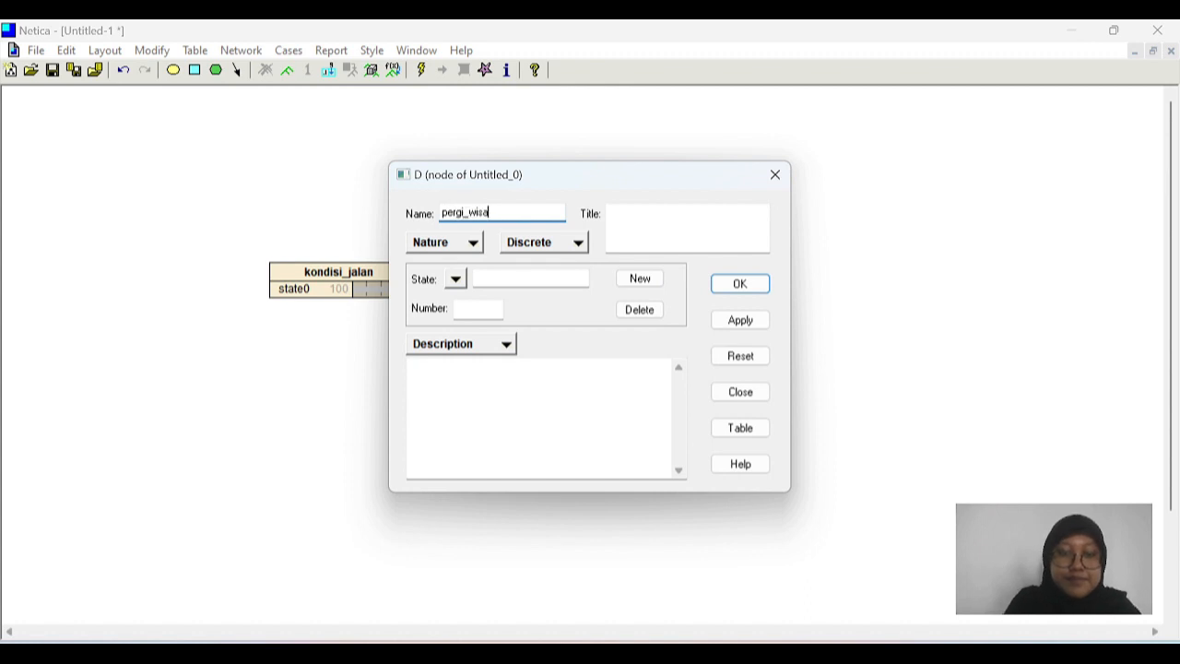
type("ta")
left_click(740, 285)
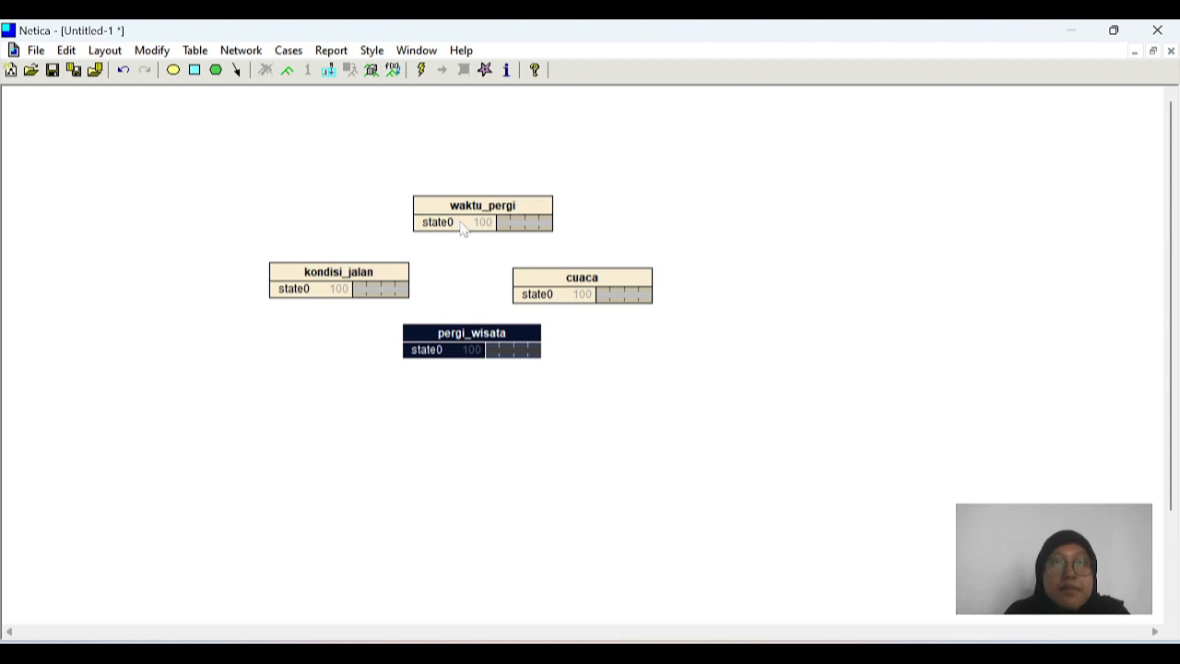
Step: Define three states for the waktu_pergi node: pagi, siang and sore
double_click(462, 226)
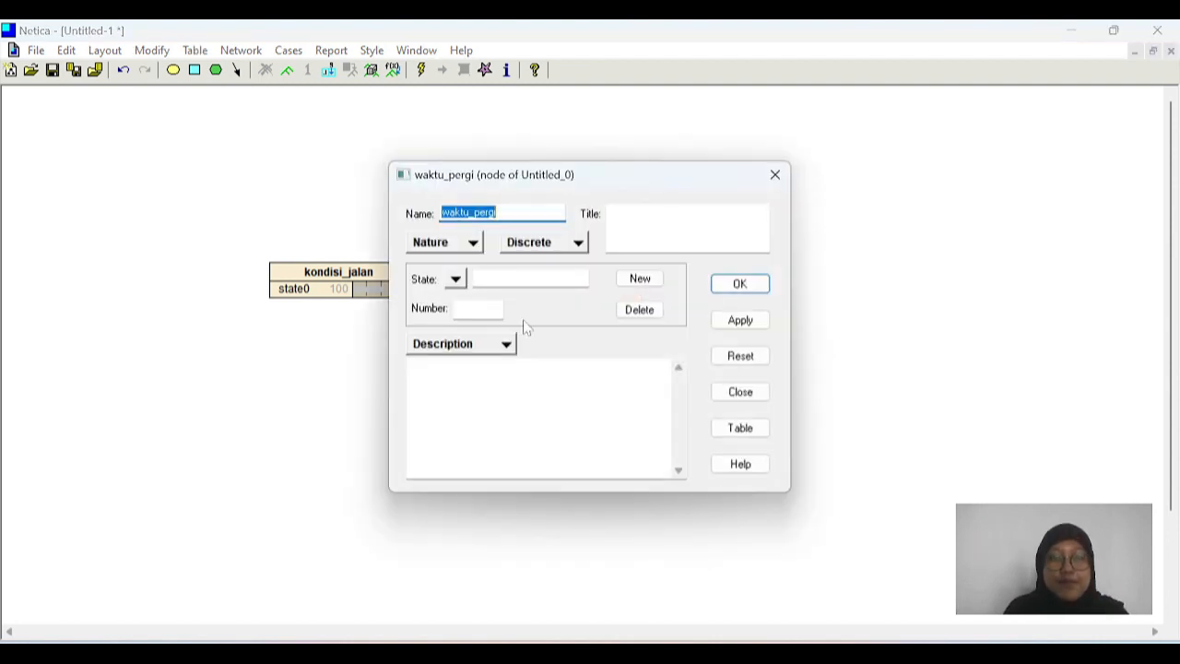
left_click(519, 276)
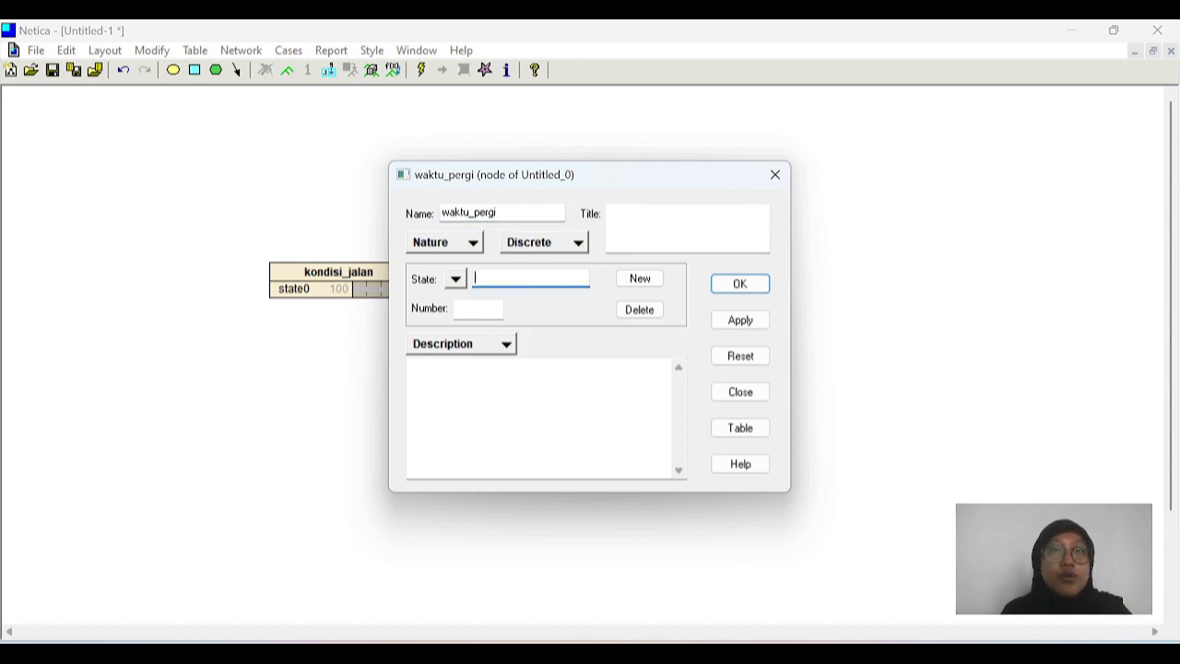
type("pag")
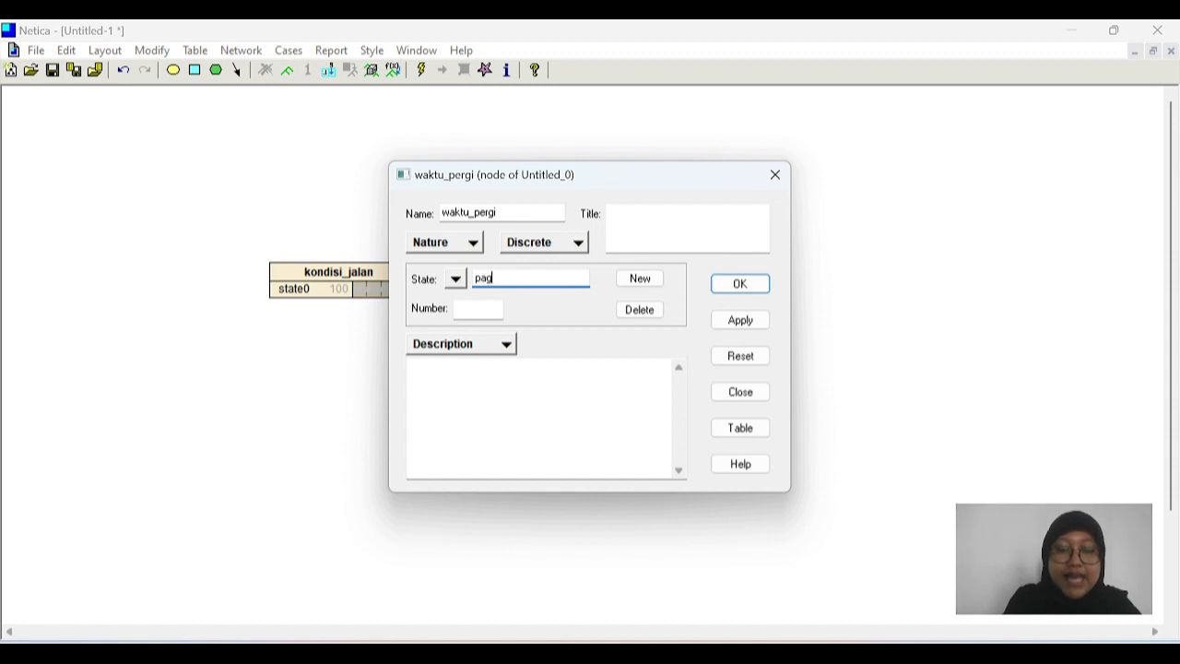
type("i")
left_click(640, 278)
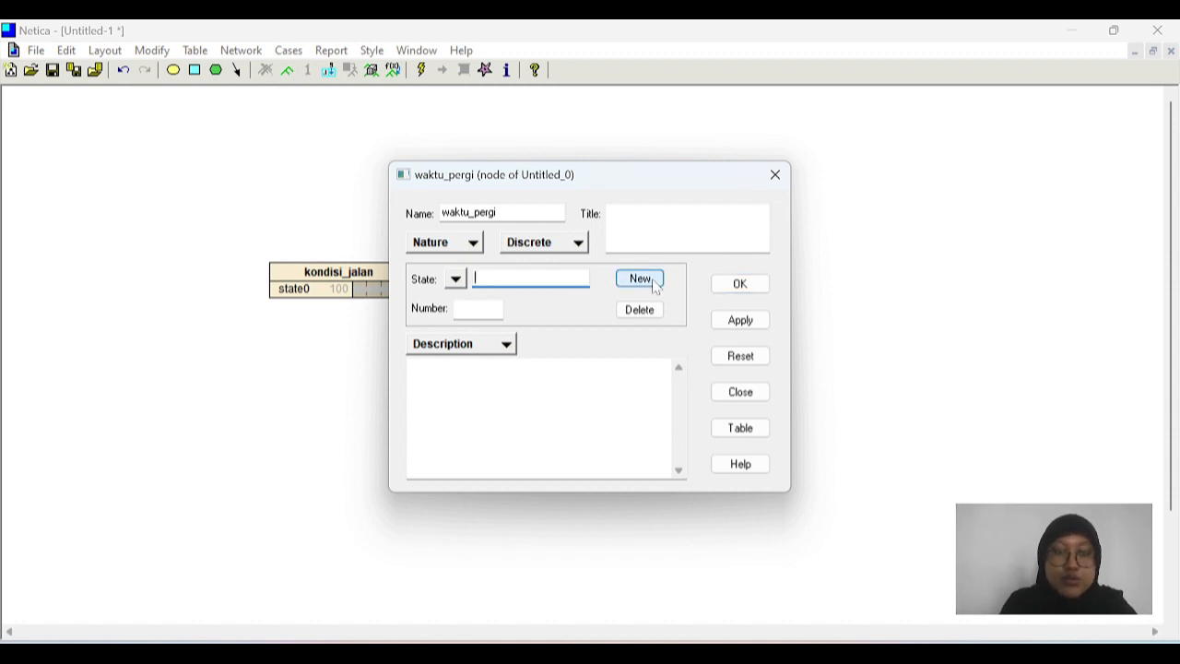
type("sian")
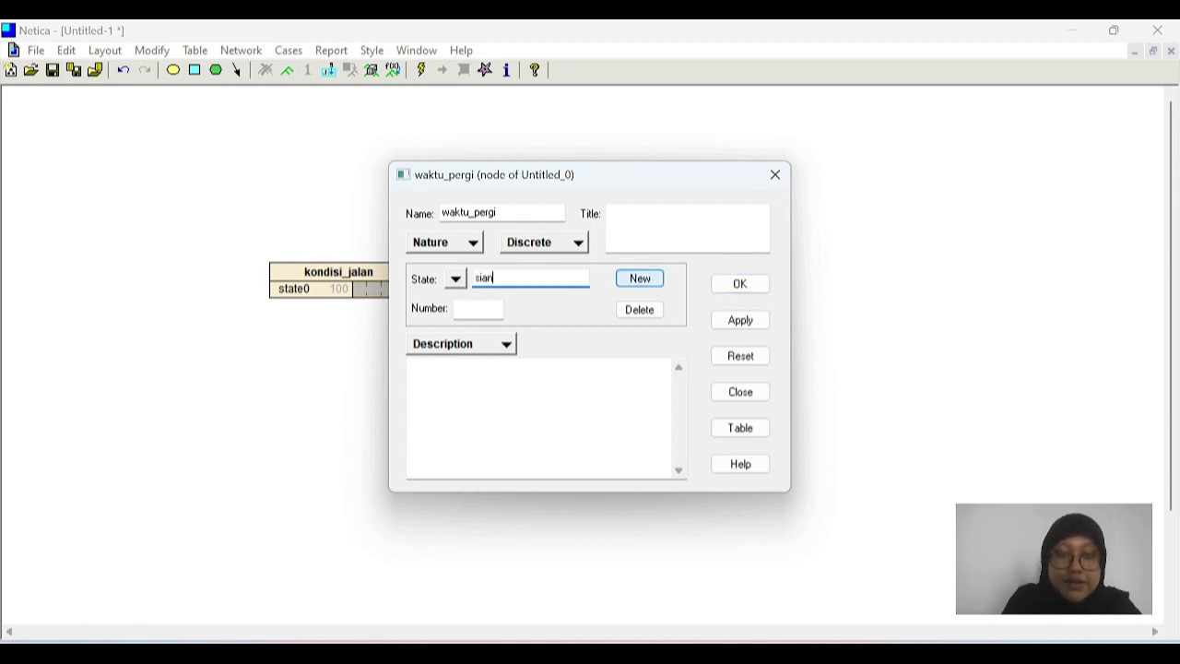
type("g")
left_click(646, 278)
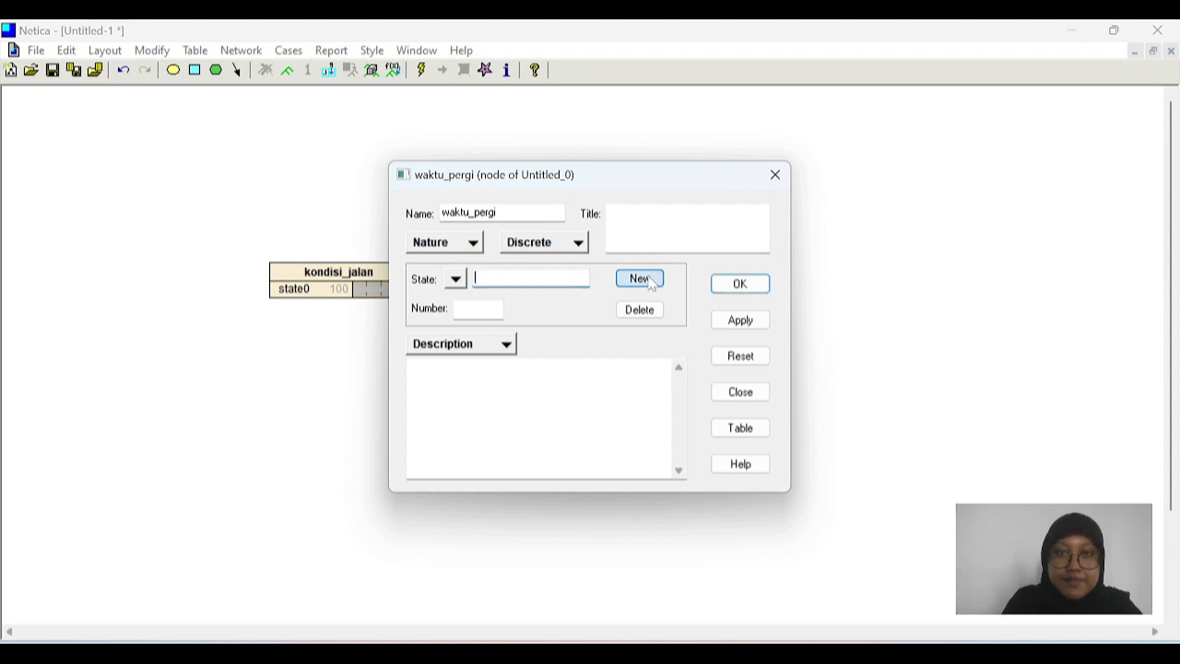
type("sore")
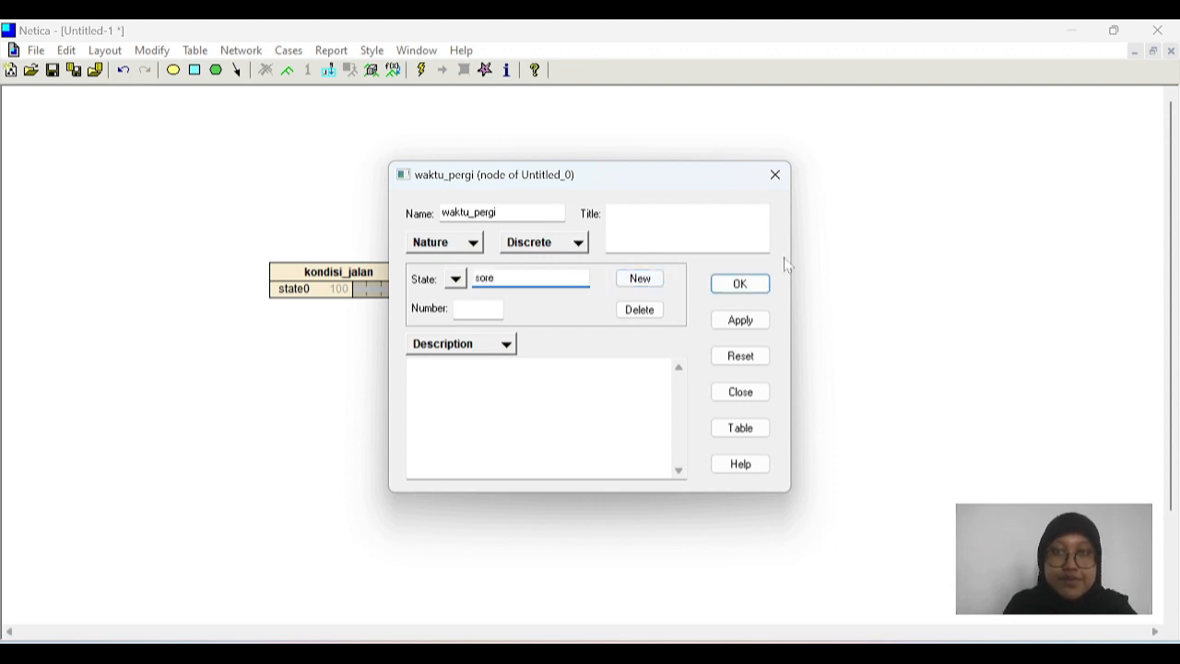
left_click(741, 284)
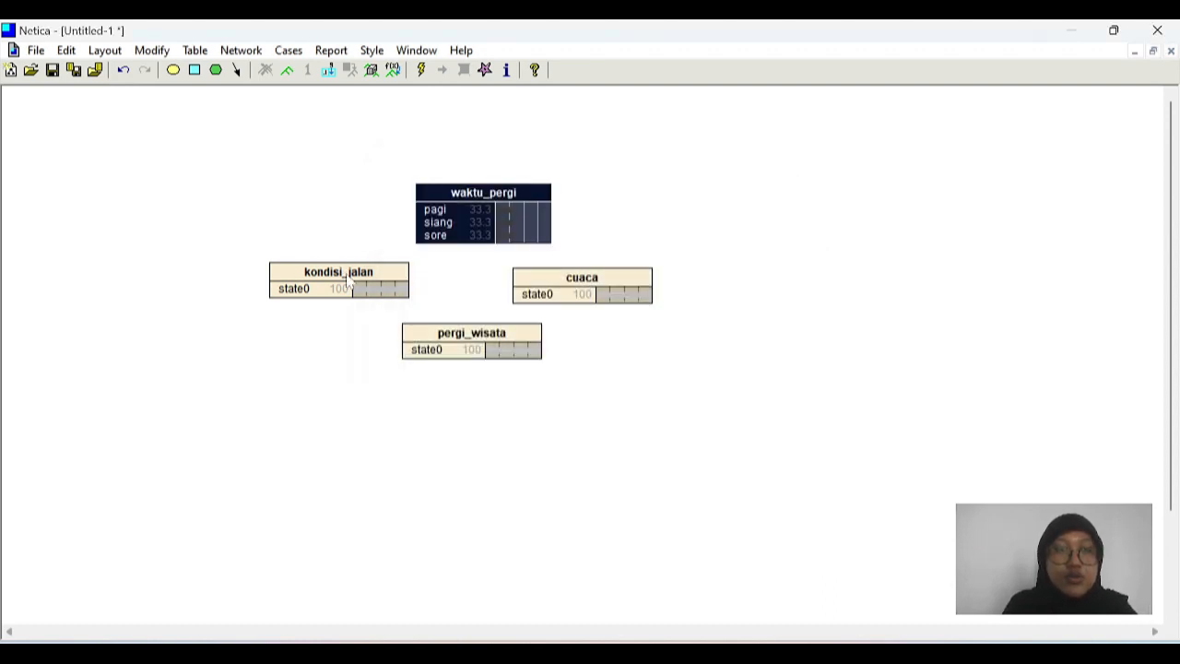
Step: Define three states for the kondisi_jalan node: padat, normal and lancar
double_click(339, 267)
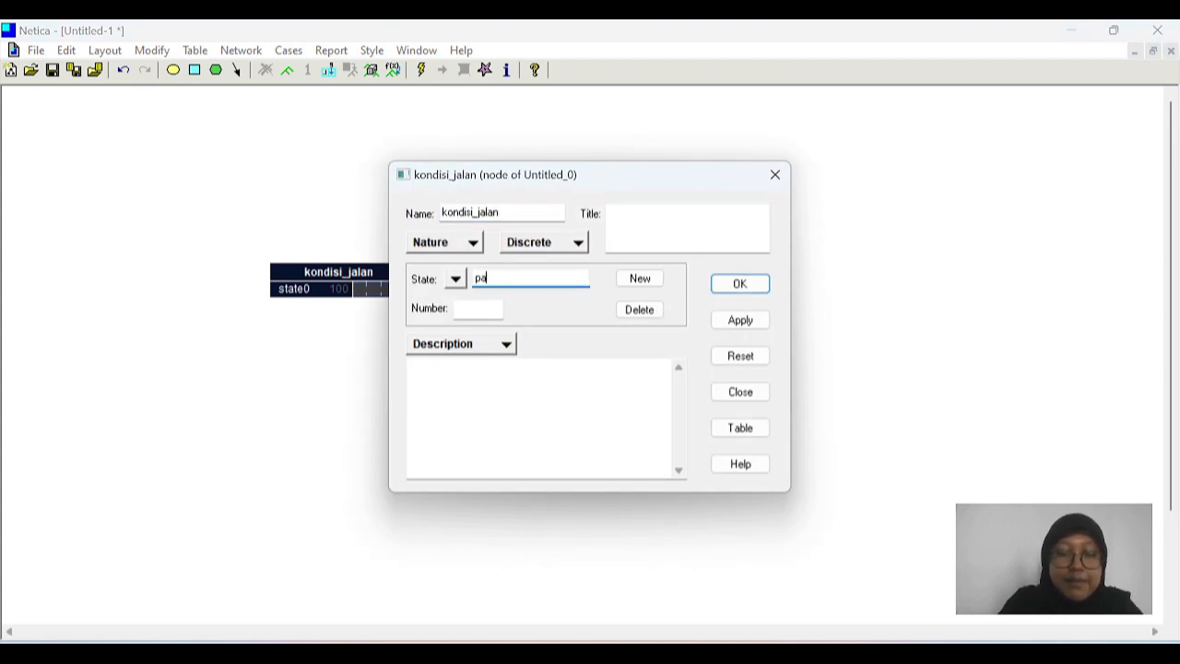
left_click(661, 279)
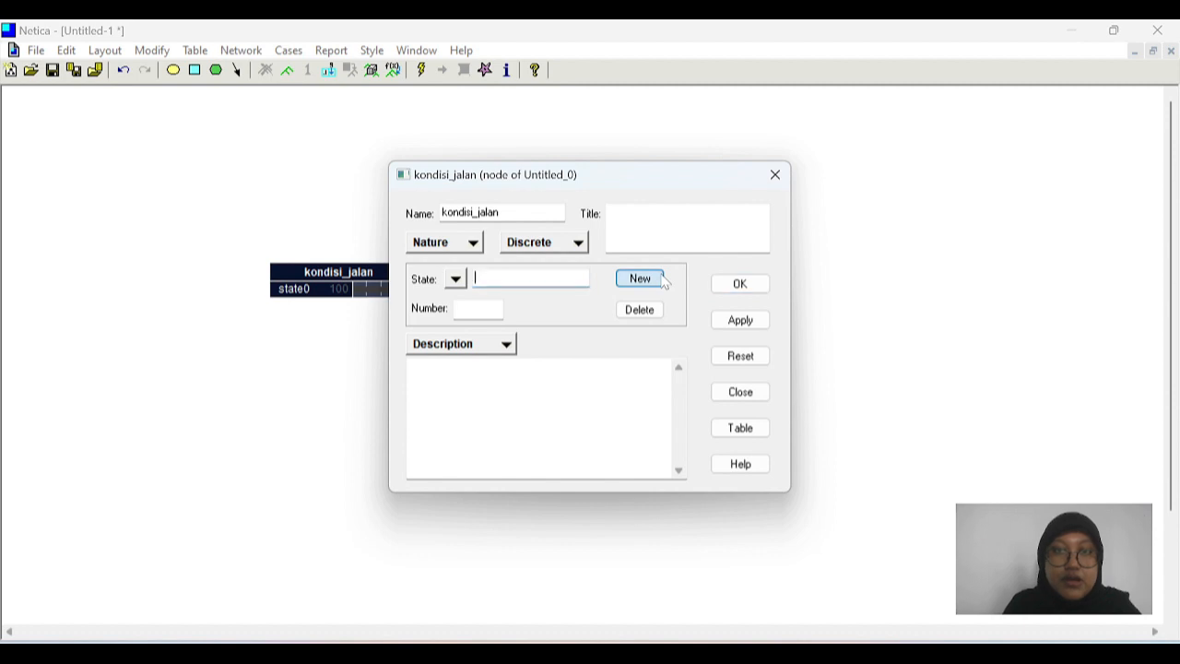
type("r")
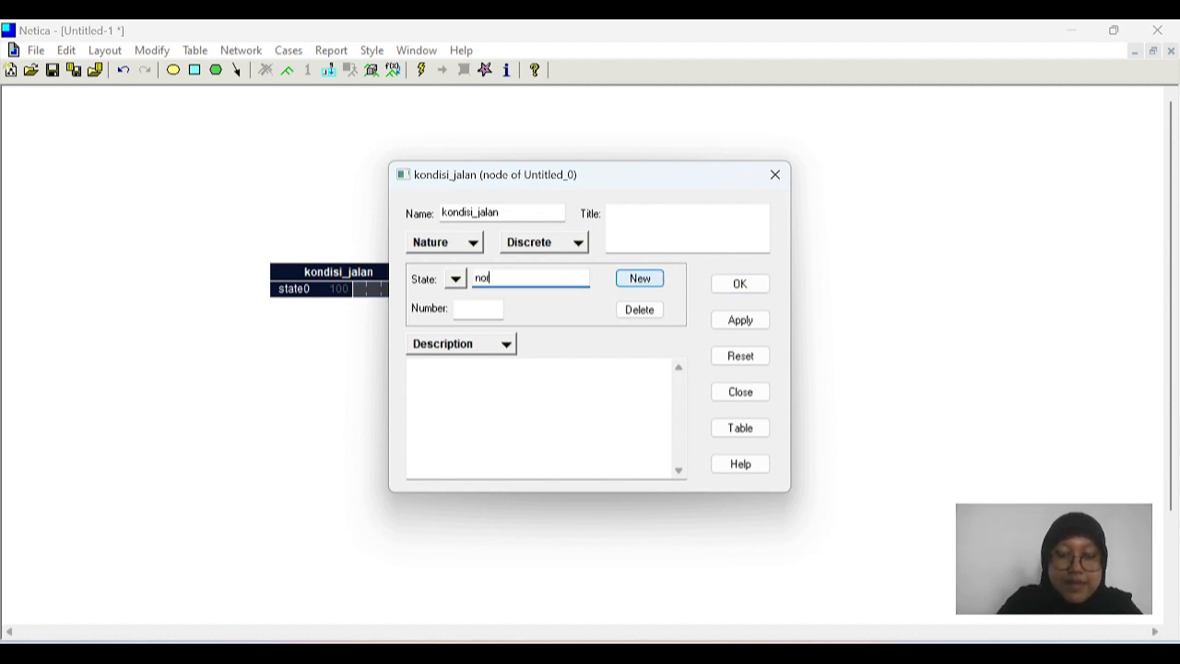
type("ormal")
left_click(660, 280)
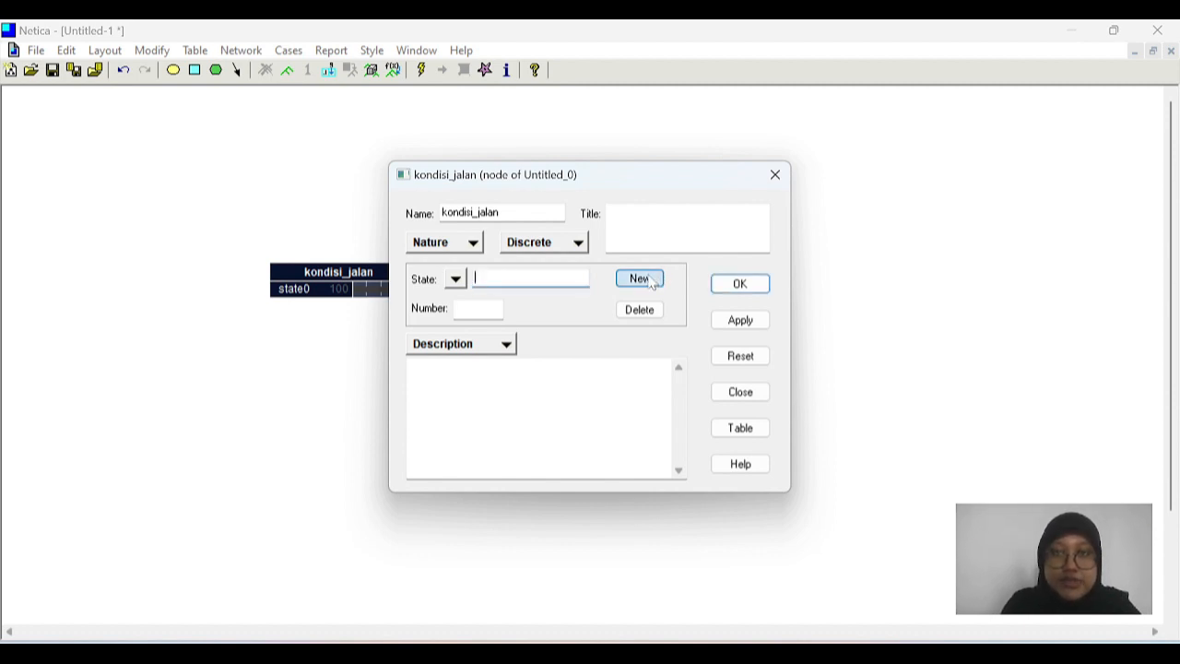
type("lancar")
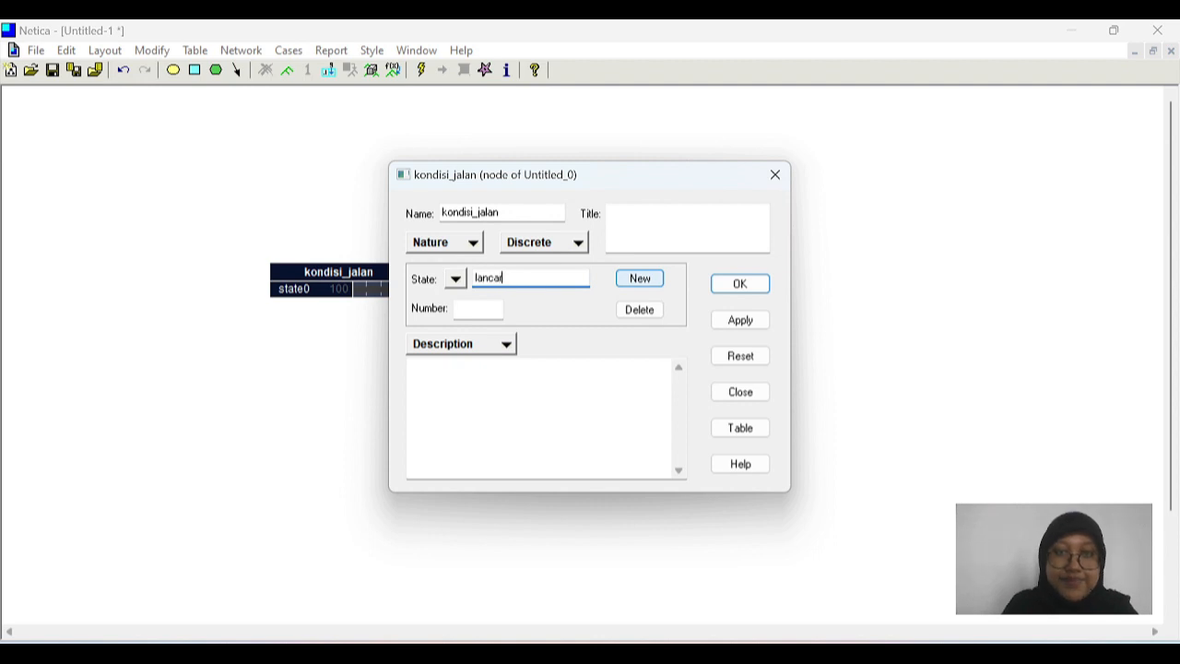
left_click(740, 286)
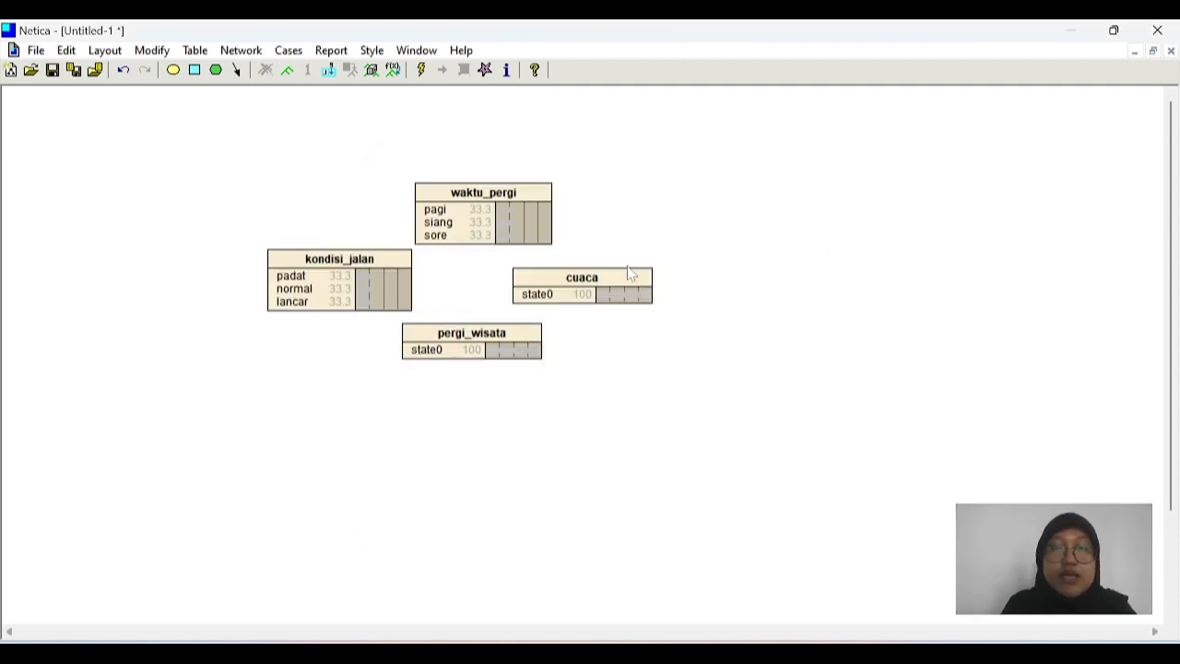
Step: Define two states for the cuaca node: hujan and cerah
double_click(610, 275)
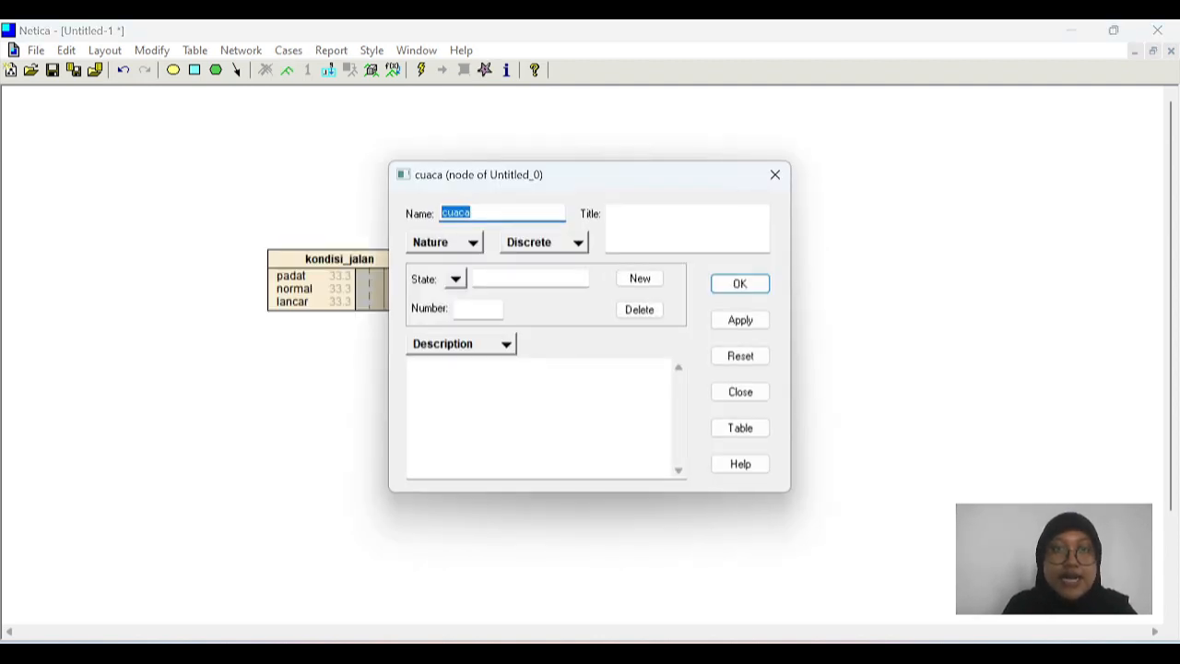
left_click(531, 279)
type("hujan")
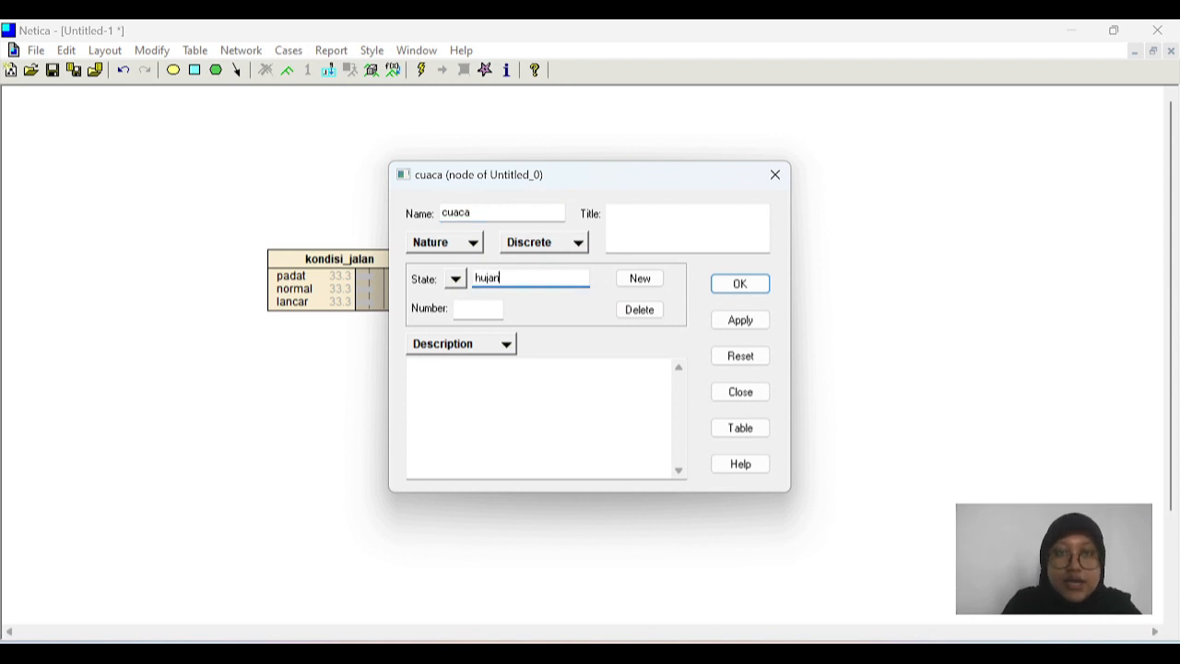
left_click(651, 280)
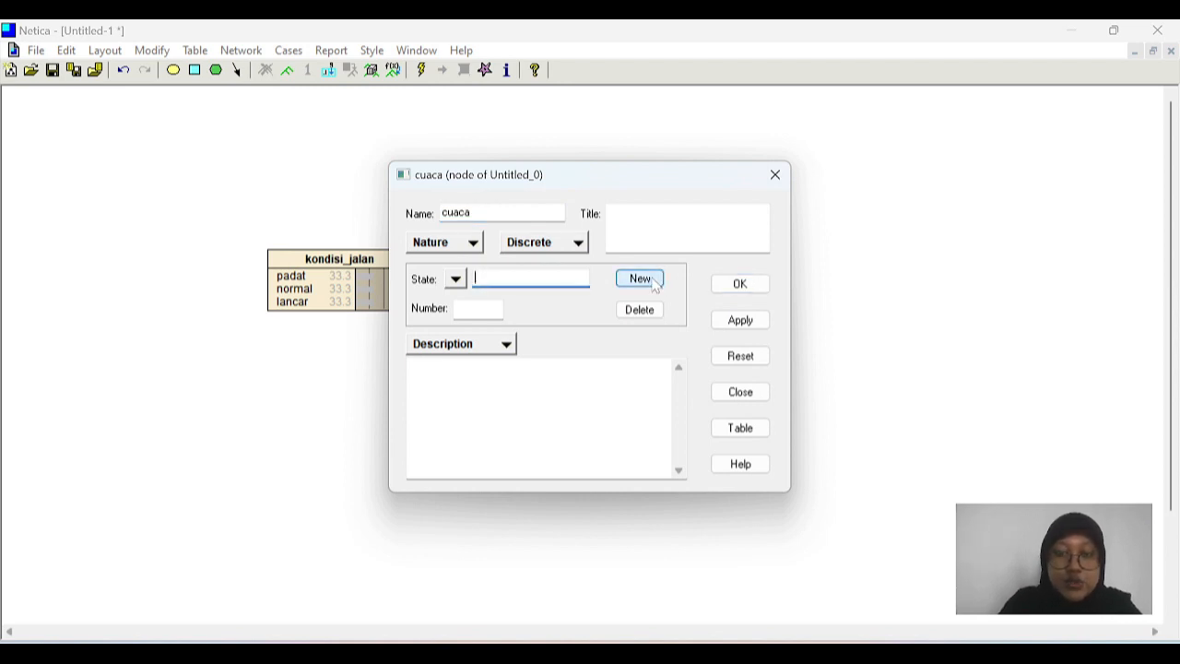
type("cerah")
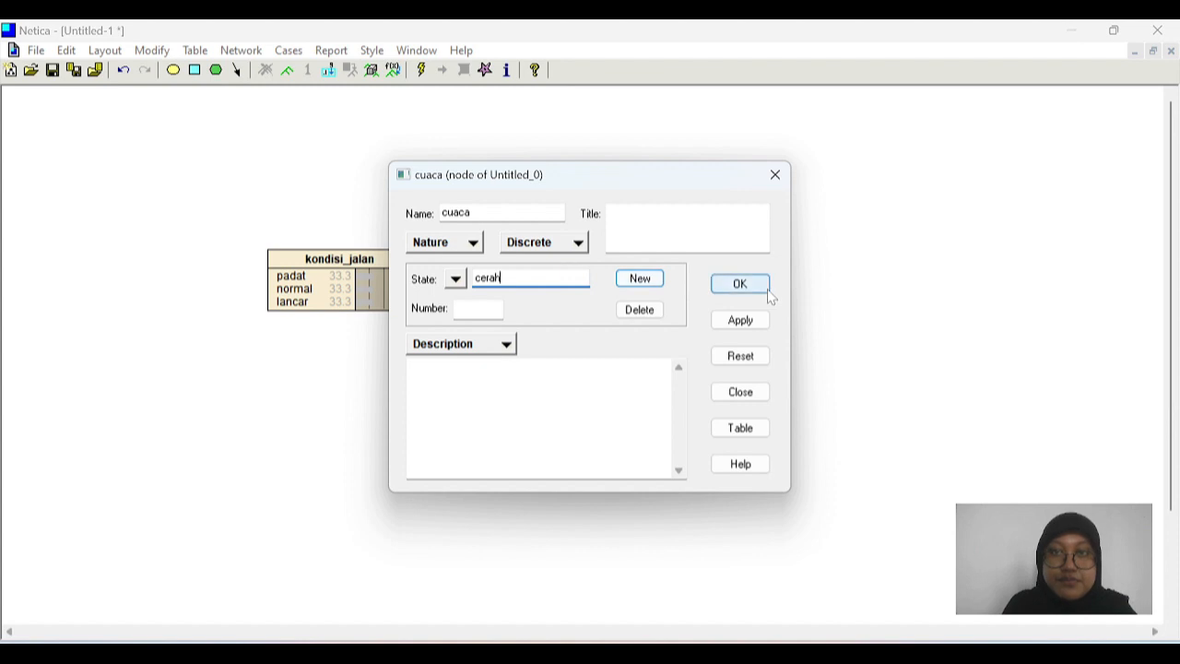
left_click(738, 286)
Step: Define two states for the pergi_wisata node: ya and tidak
double_click(493, 347)
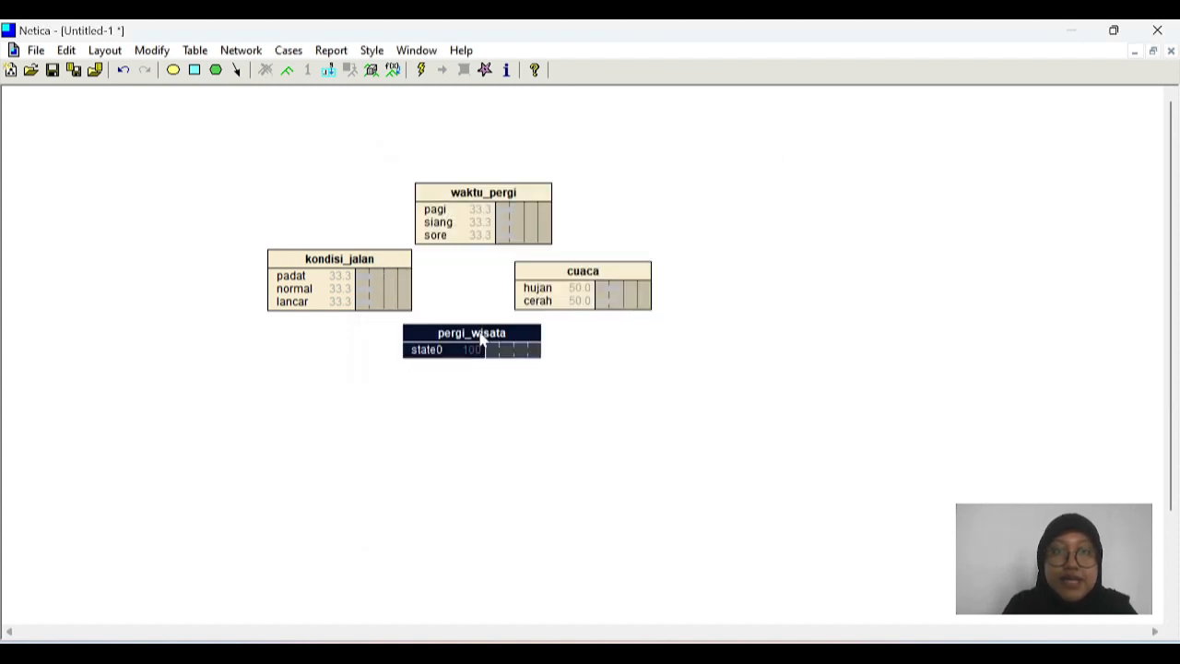
left_click(531, 278)
type("ya")
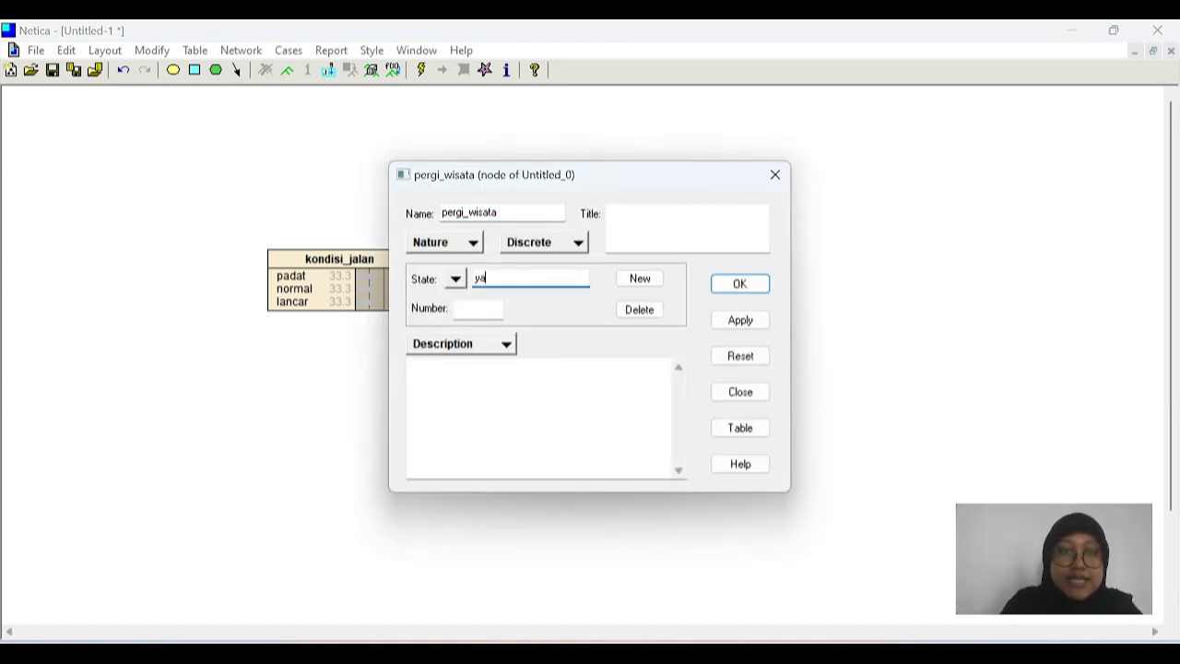
left_click(642, 280)
type("tidak")
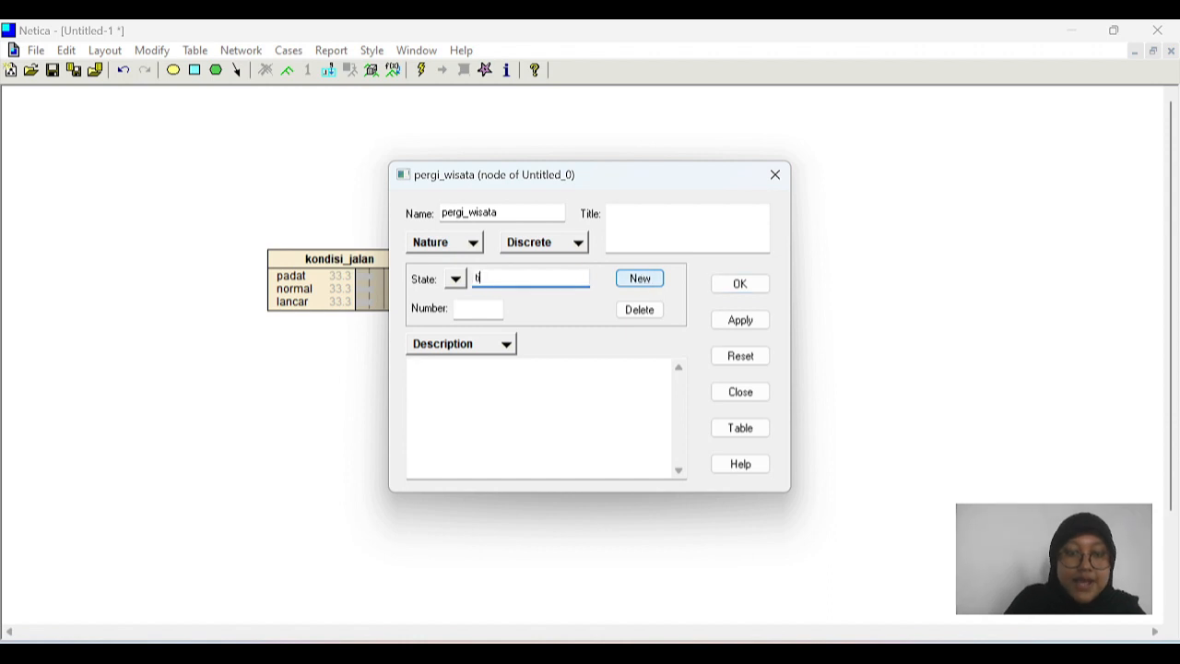
left_click(740, 283)
Step: Spread out the pergi_wisata, cuaca and kondisi_jalan nodes to leave more room between them and waktu_pergi
left_click_drag(479, 343, 480, 387)
left_click_drag(574, 290, 595, 307)
left_click_drag(396, 295, 382, 318)
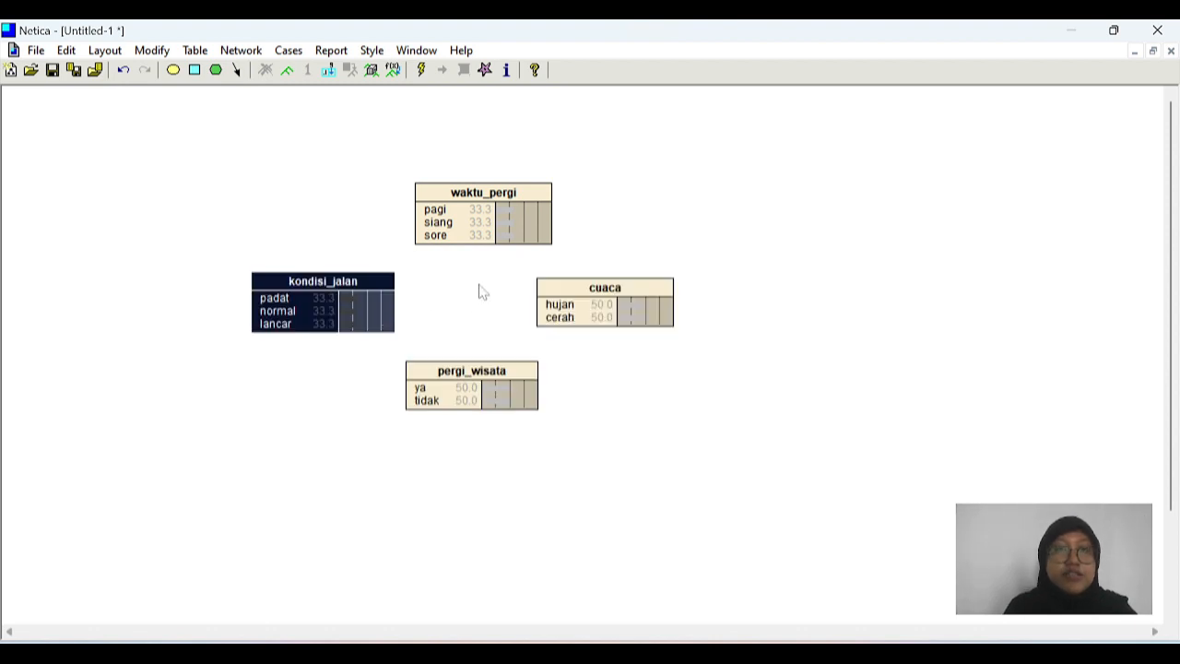
Step: Set the waktu_pergi probabilities to 40 for pagi, 40 for siang and 20 for sore in its table
double_click(488, 218)
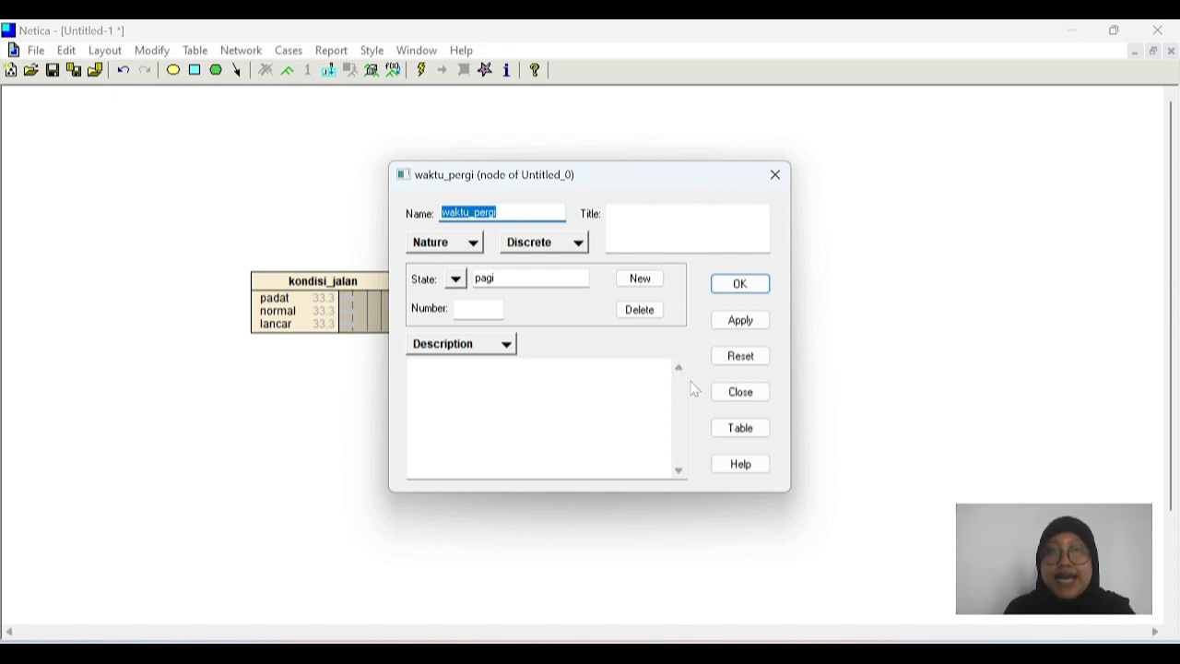
left_click(741, 430)
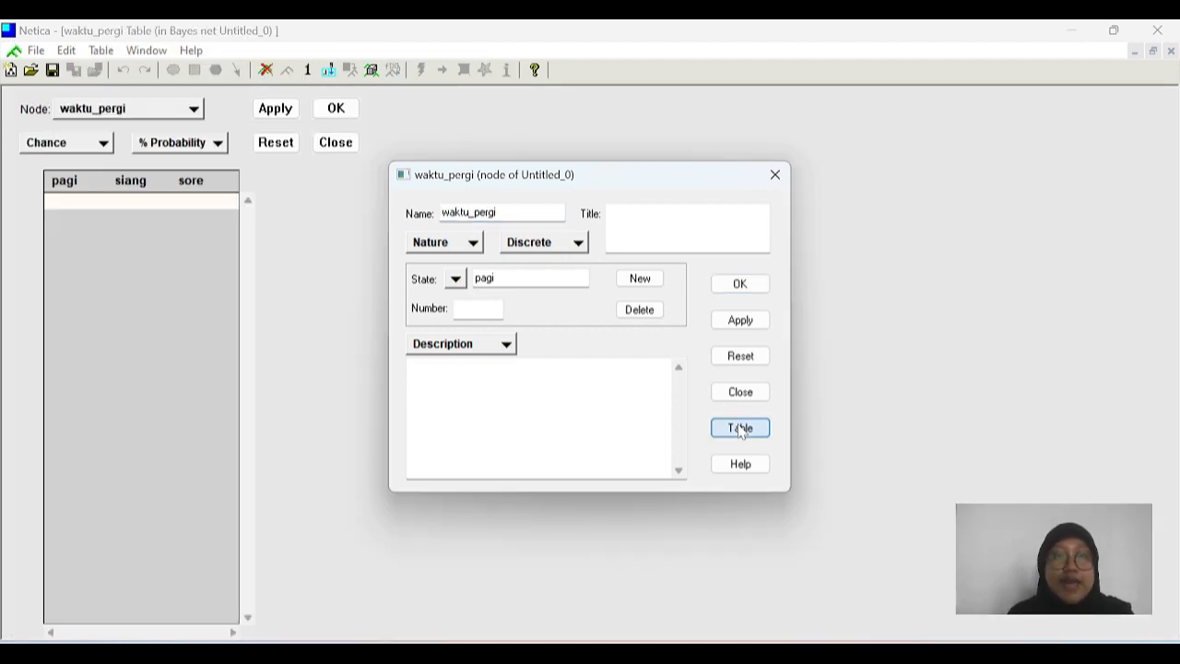
left_click(87, 204)
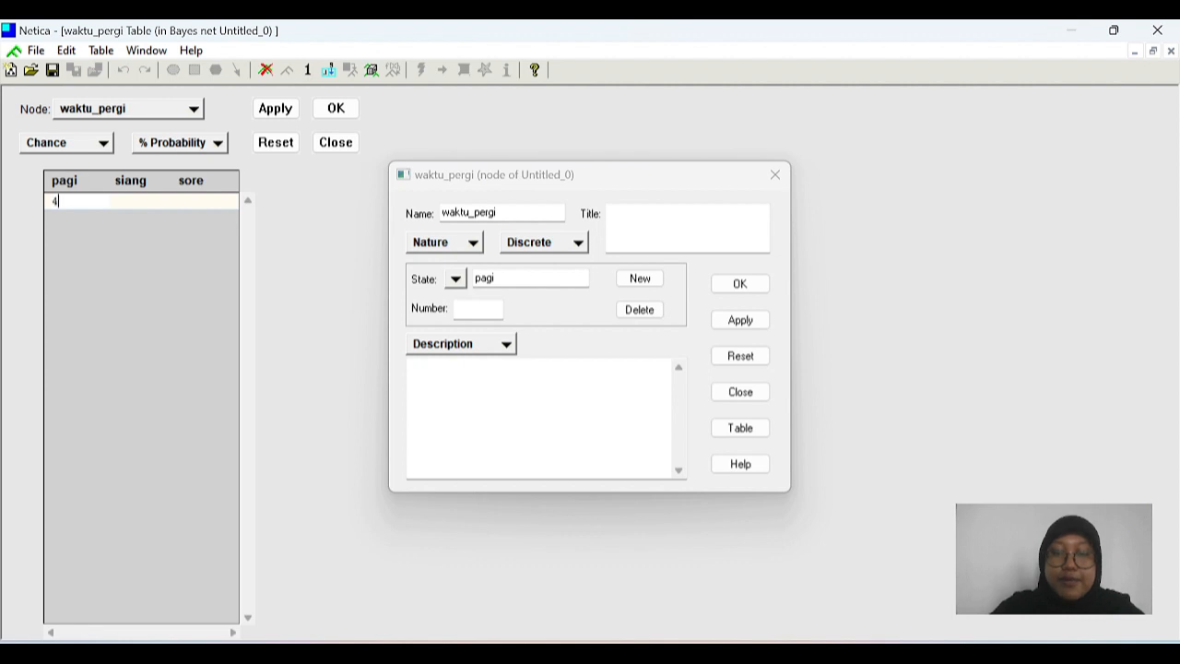
type("40")
key("Tab")
type("40")
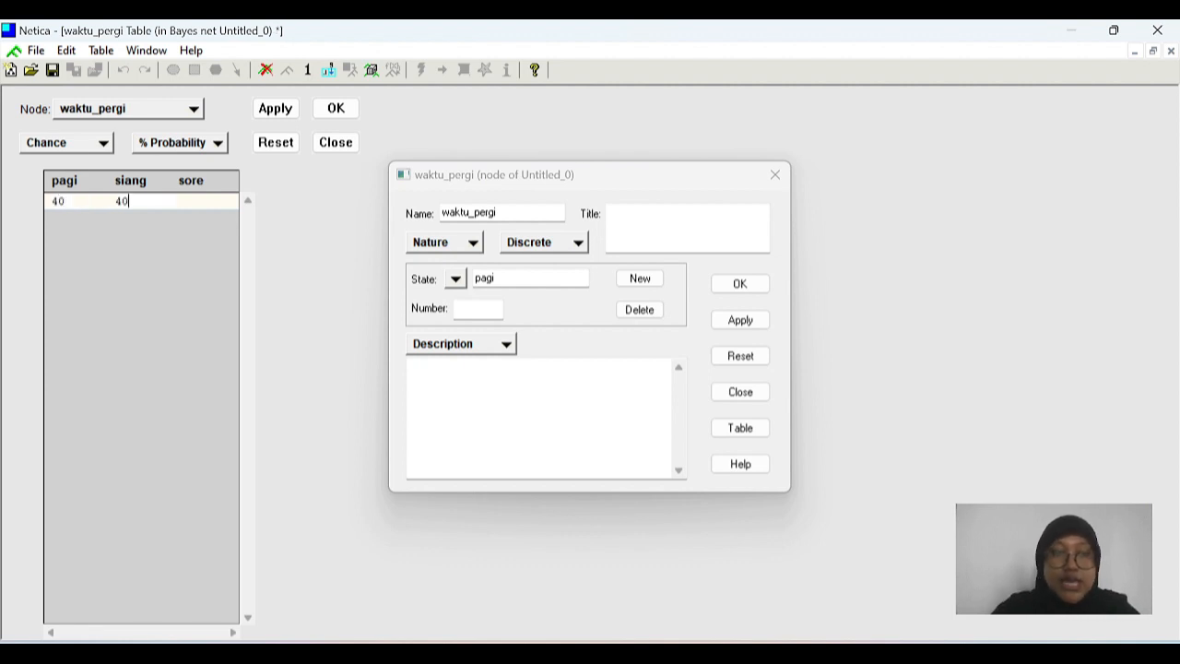
key("Tab")
type("3")
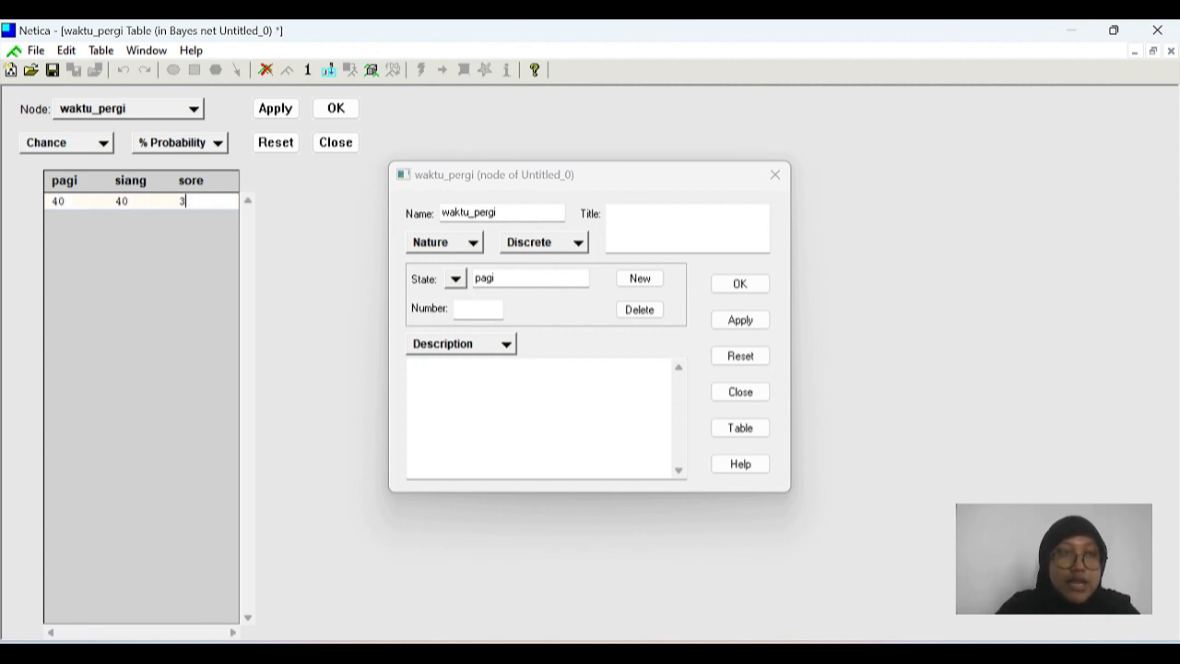
type("20")
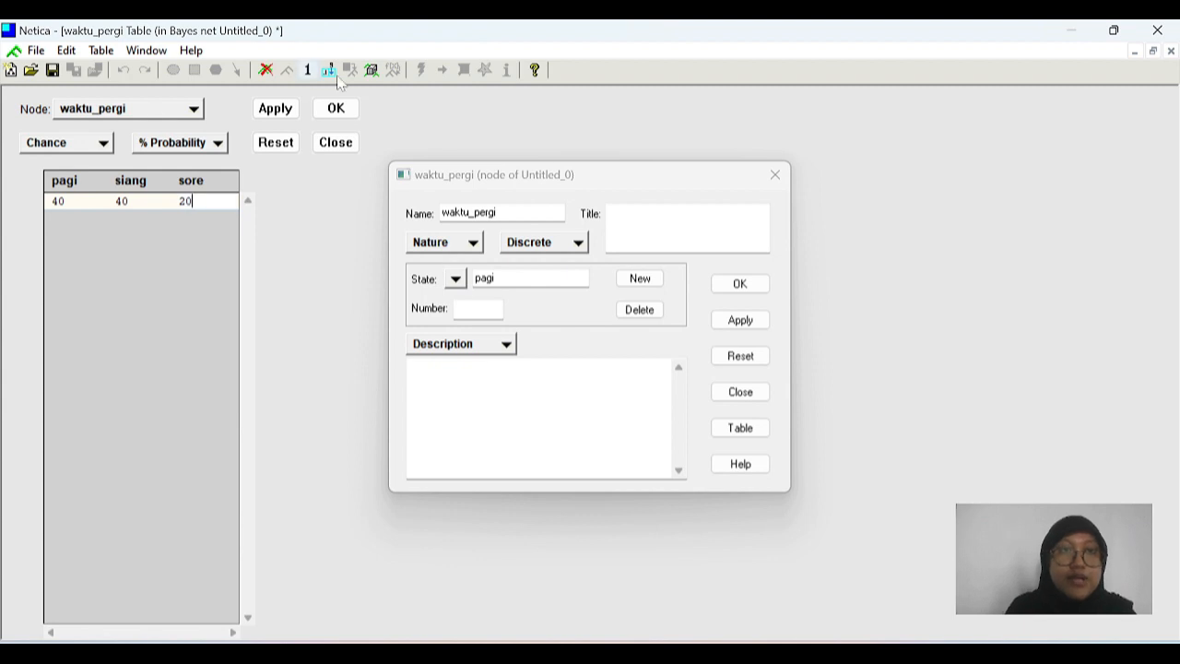
left_click(336, 108)
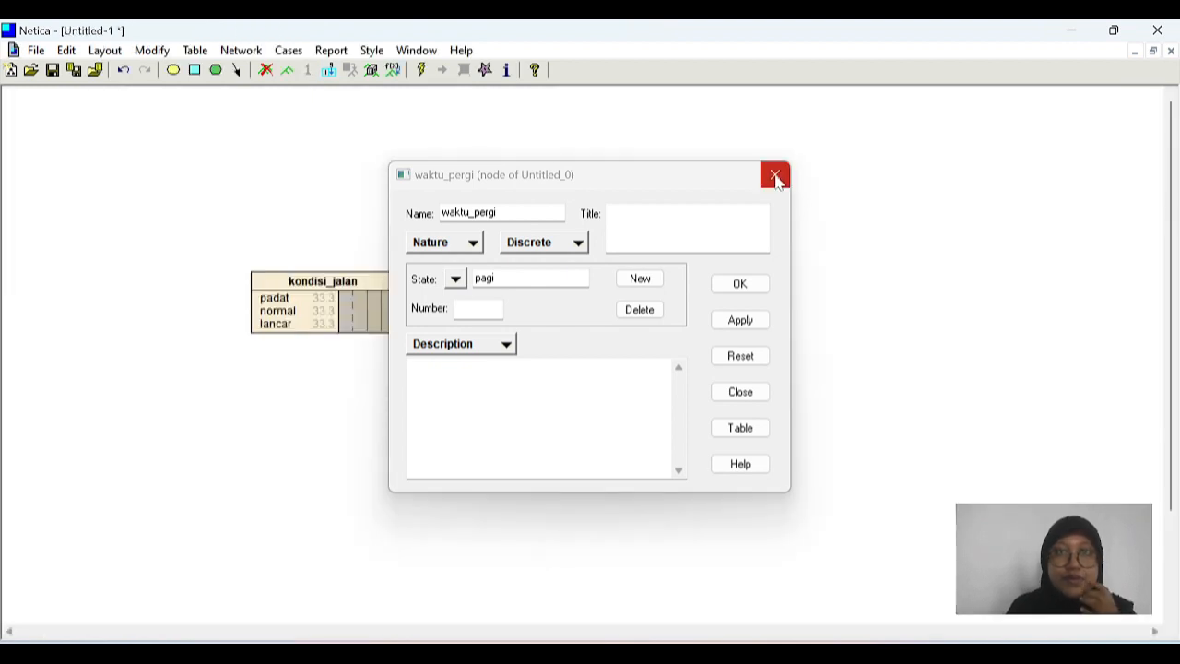
left_click(774, 175)
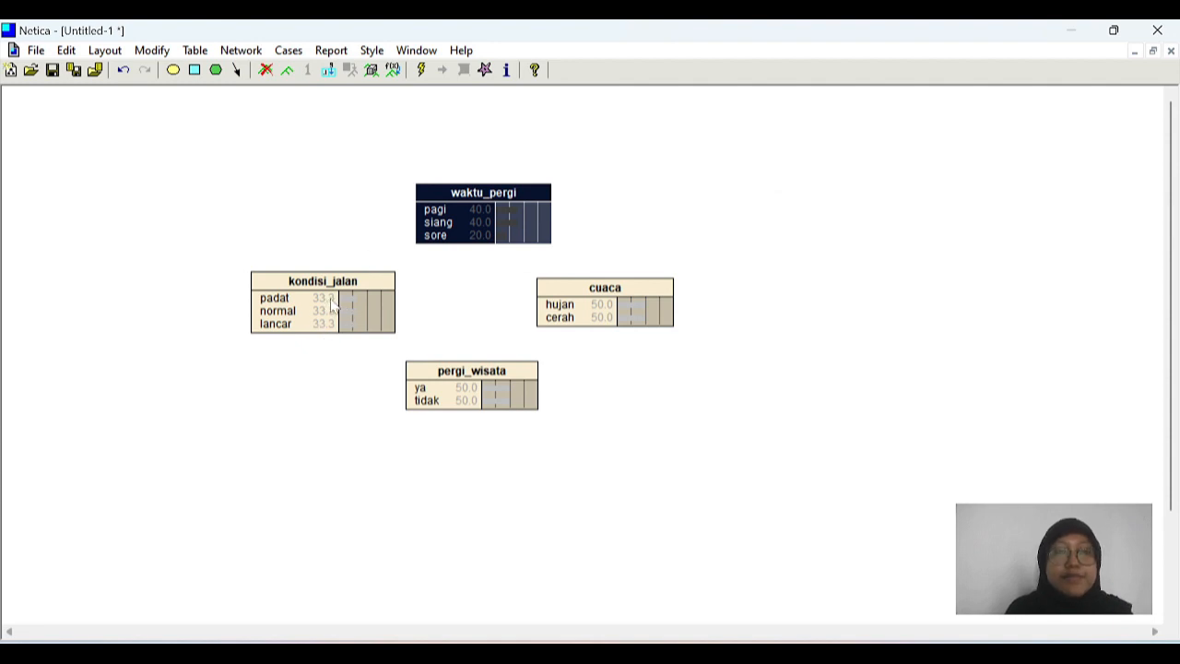
Step: Add a link from the waktu_pergi node to the kondisi_jalan node
left_click(236, 71)
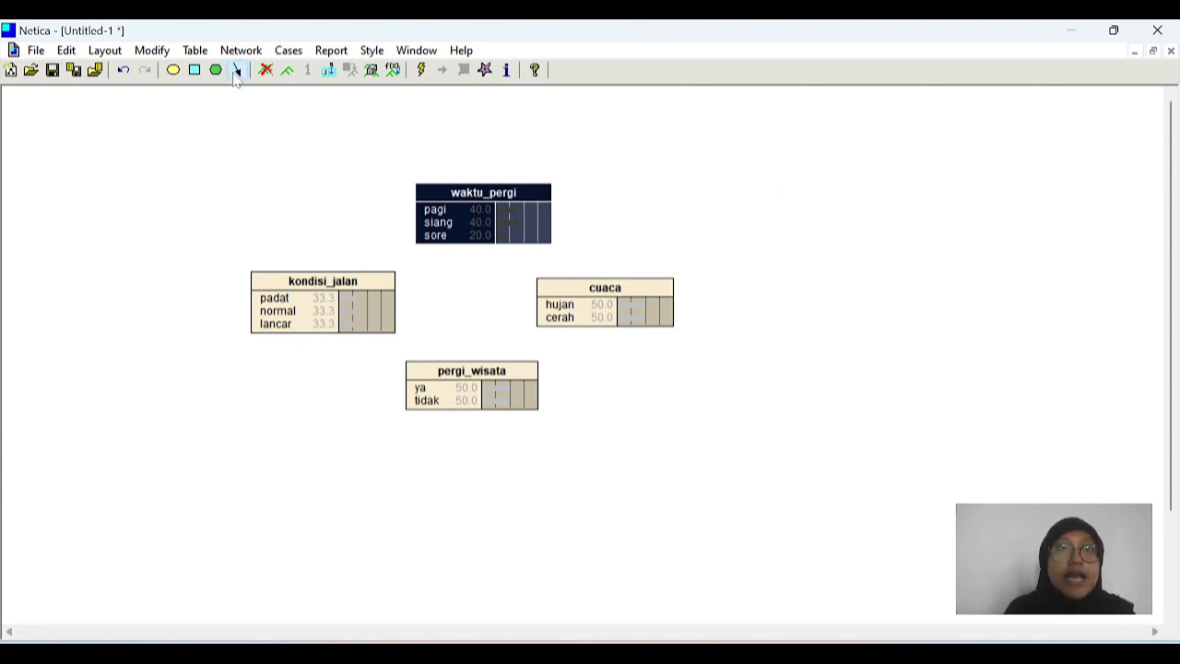
left_click(456, 195)
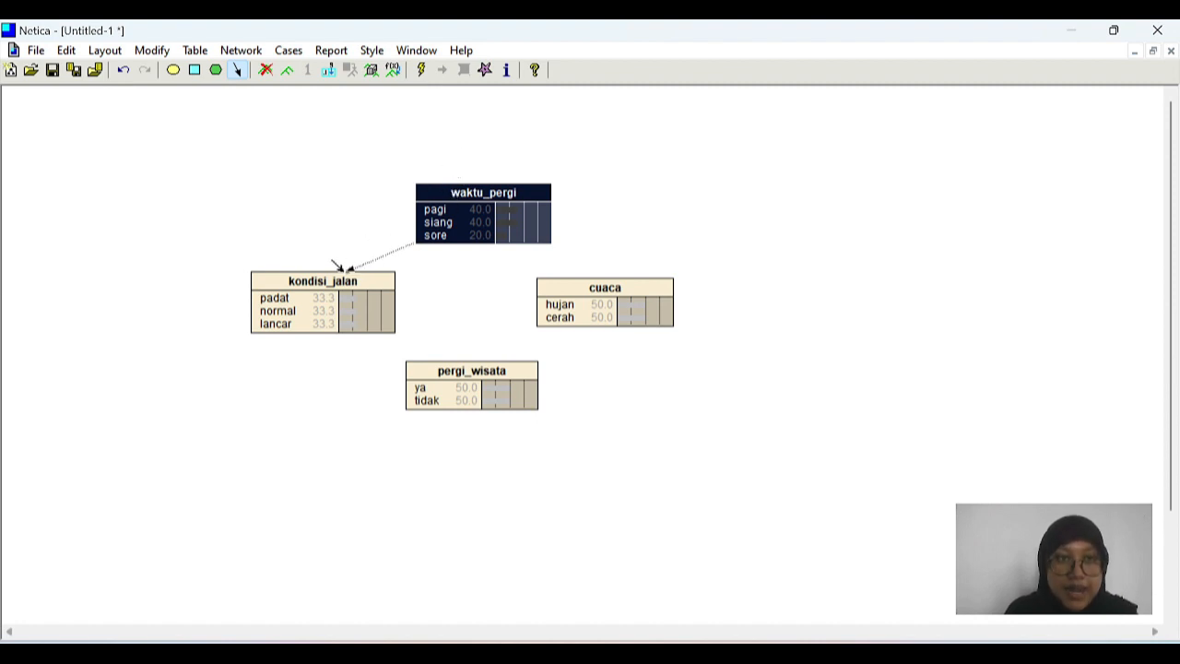
left_click(341, 268)
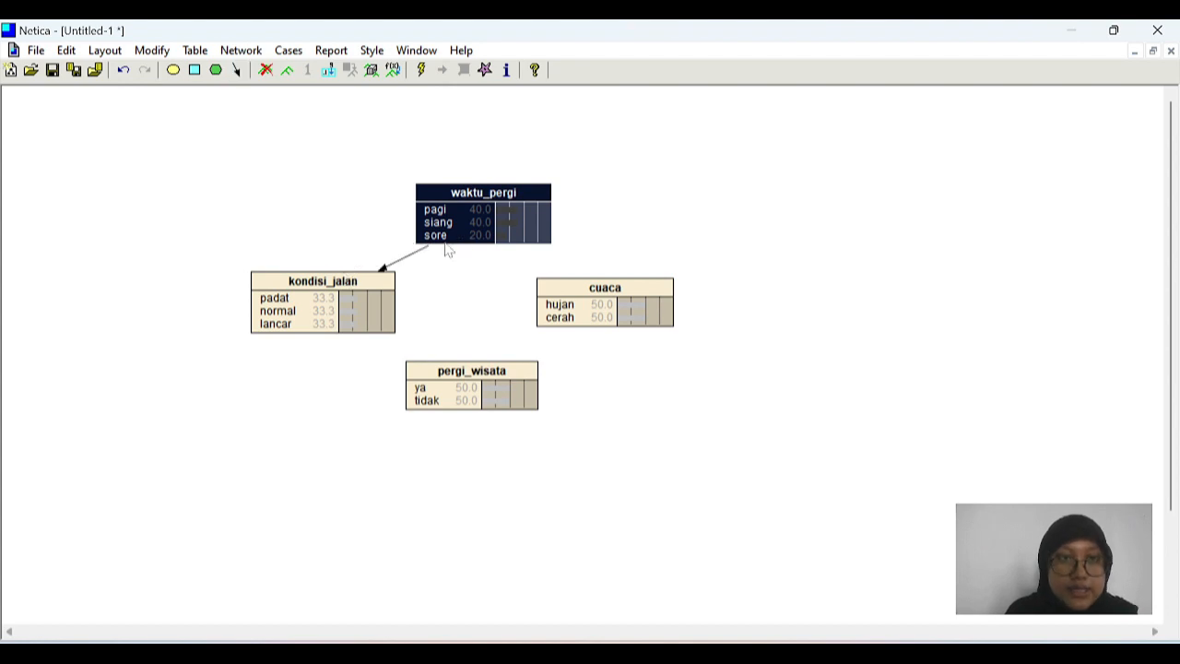
left_click(401, 262)
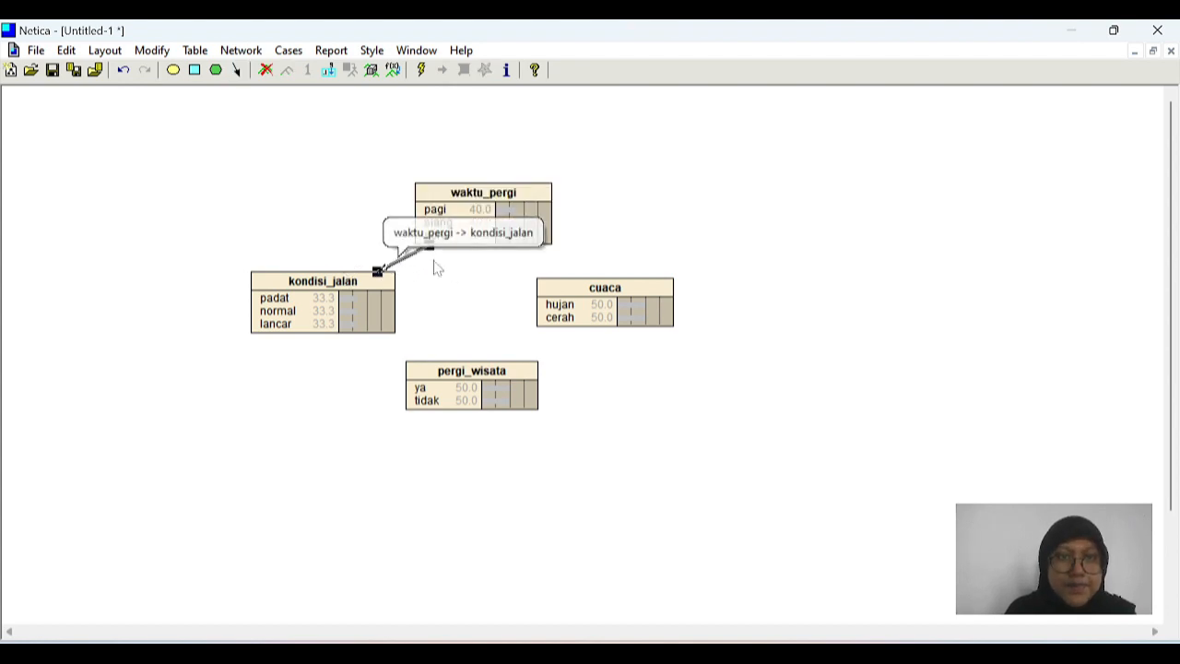
left_click(466, 276)
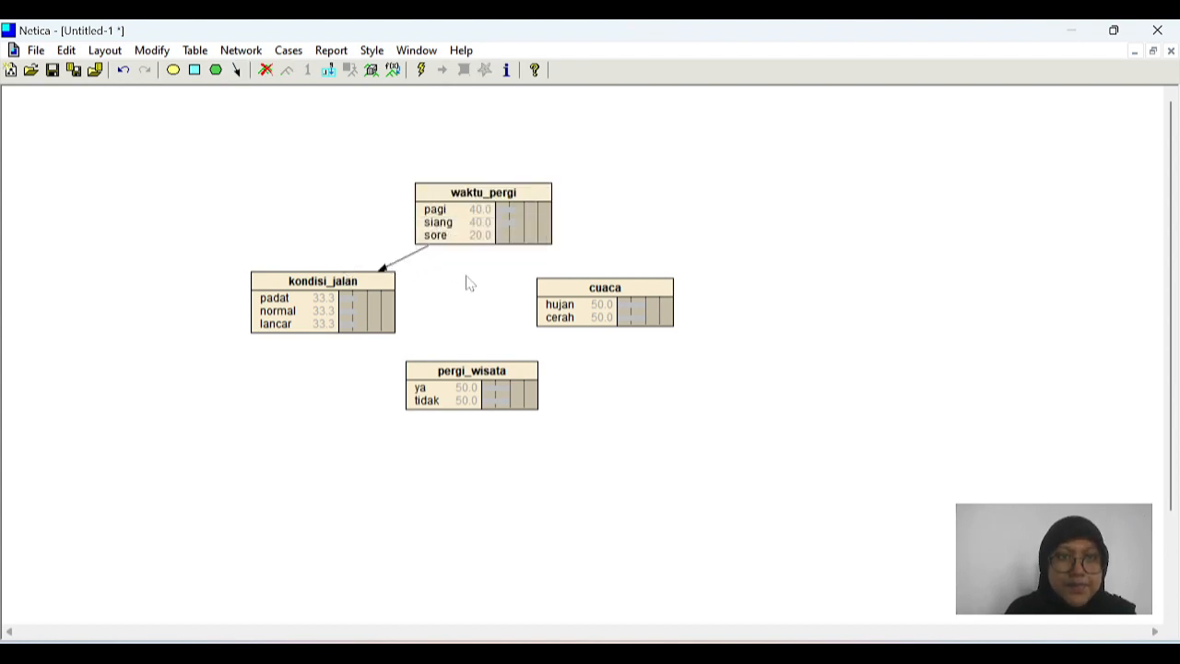
Step: Link both the kondisi_jalan node and the cuaca node to pergi_wisata
left_click(237, 71)
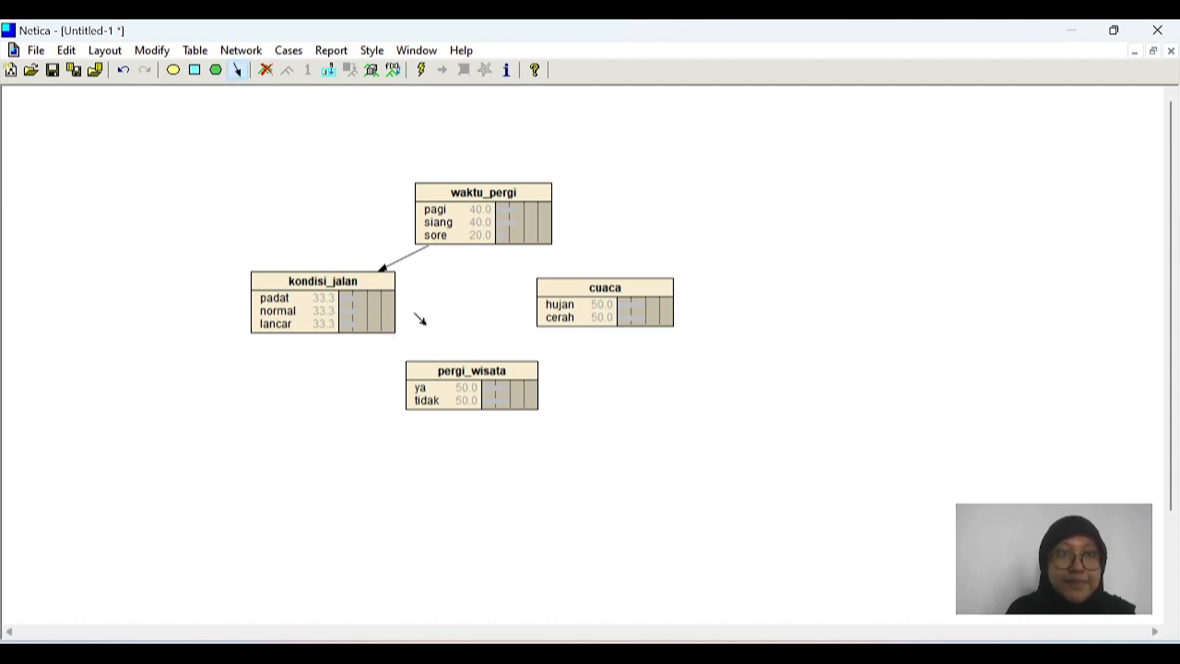
left_click(358, 301)
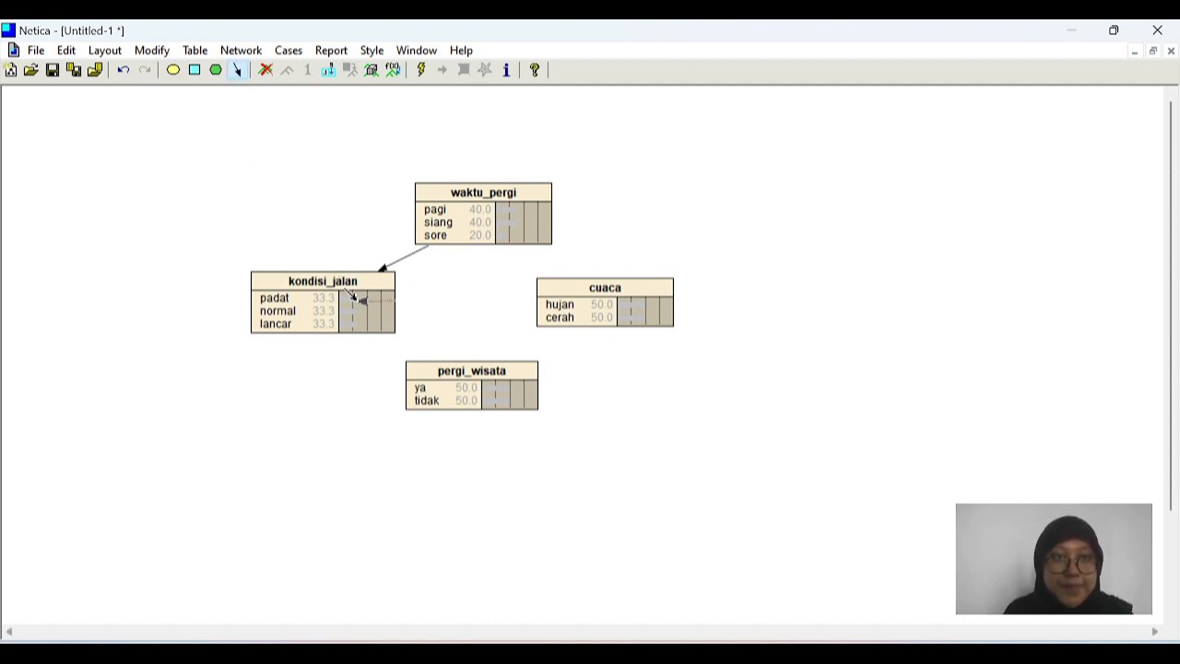
left_click(454, 368)
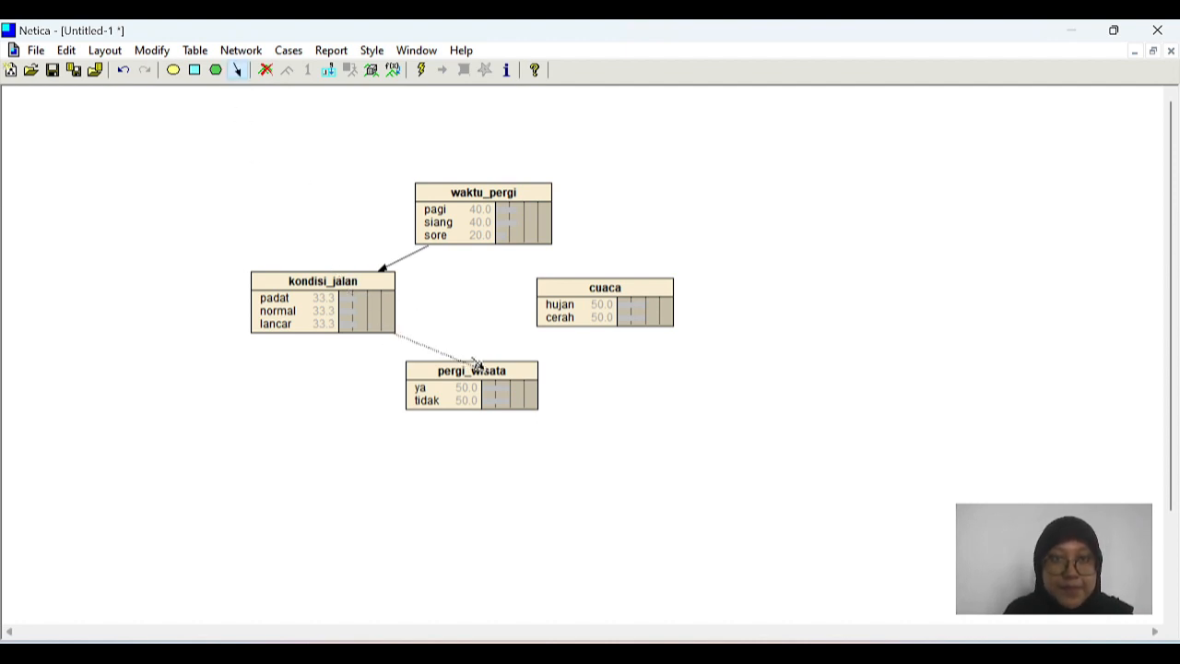
left_click(236, 70)
left_click(570, 293)
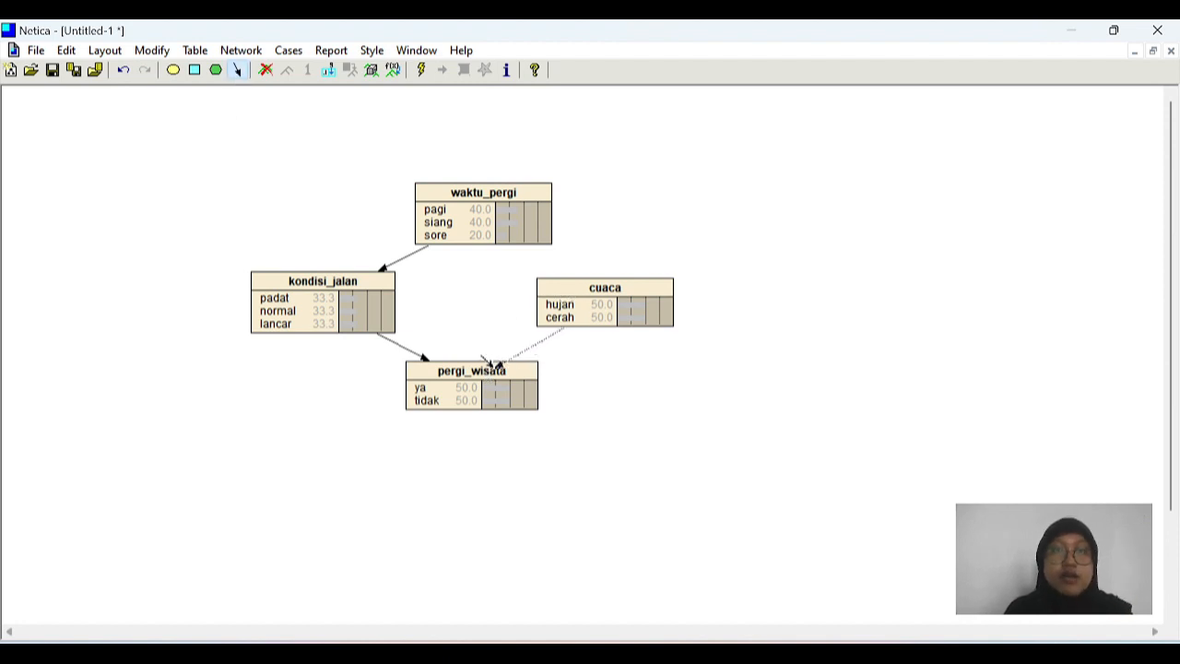
left_click(493, 367)
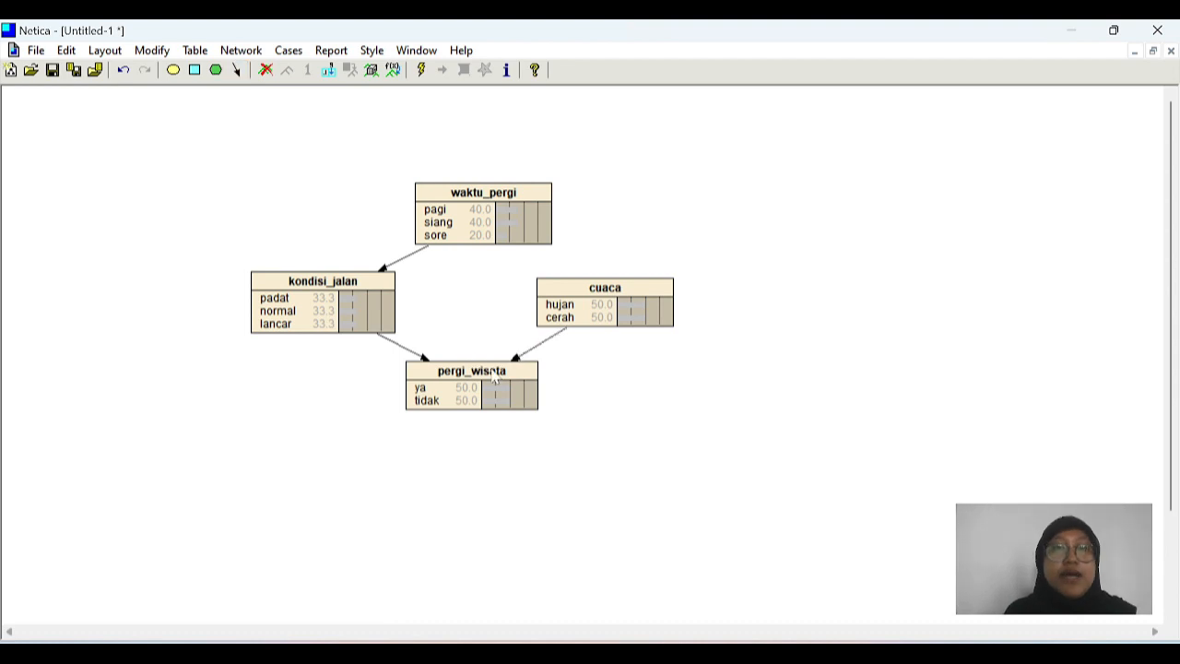
Step: In the kondisi_jalan probability table, set the padat column to 40 for pagi, 10 for siang and 30 for sore
double_click(373, 328)
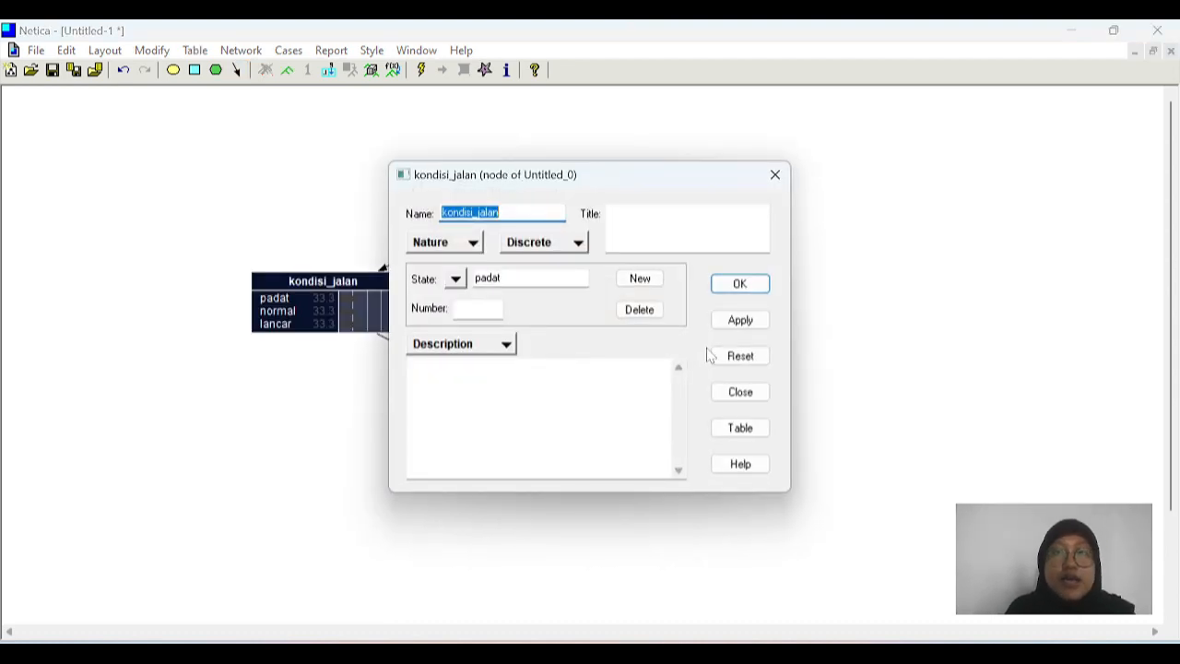
left_click(754, 435)
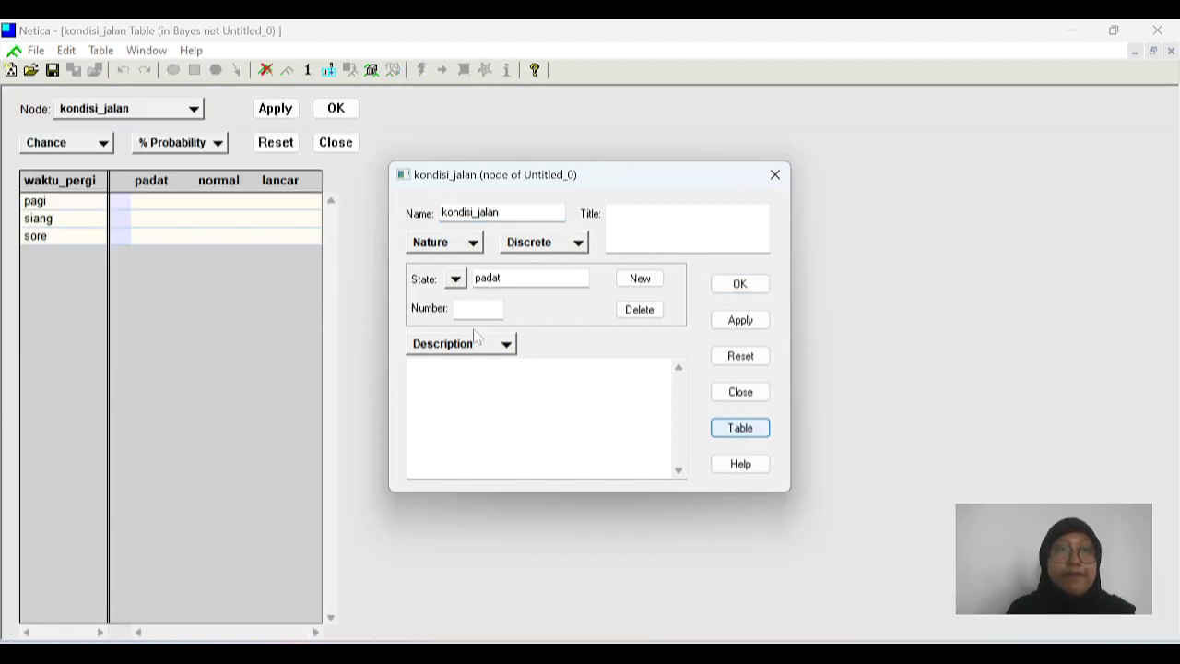
left_click(148, 205)
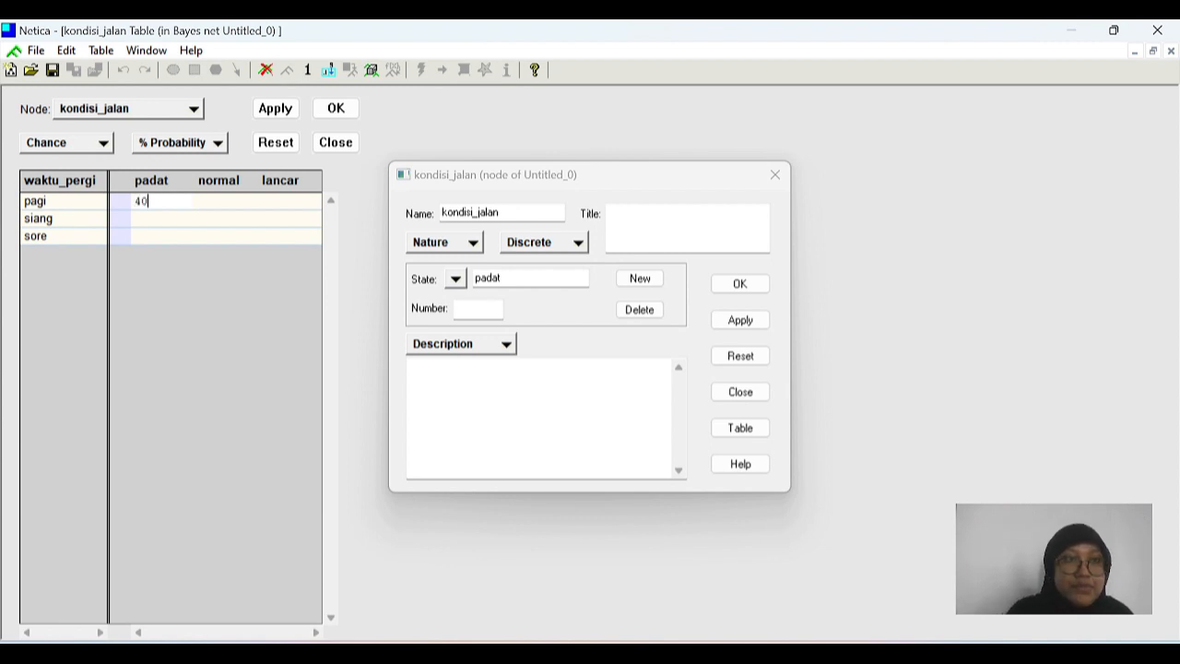
left_click(145, 219)
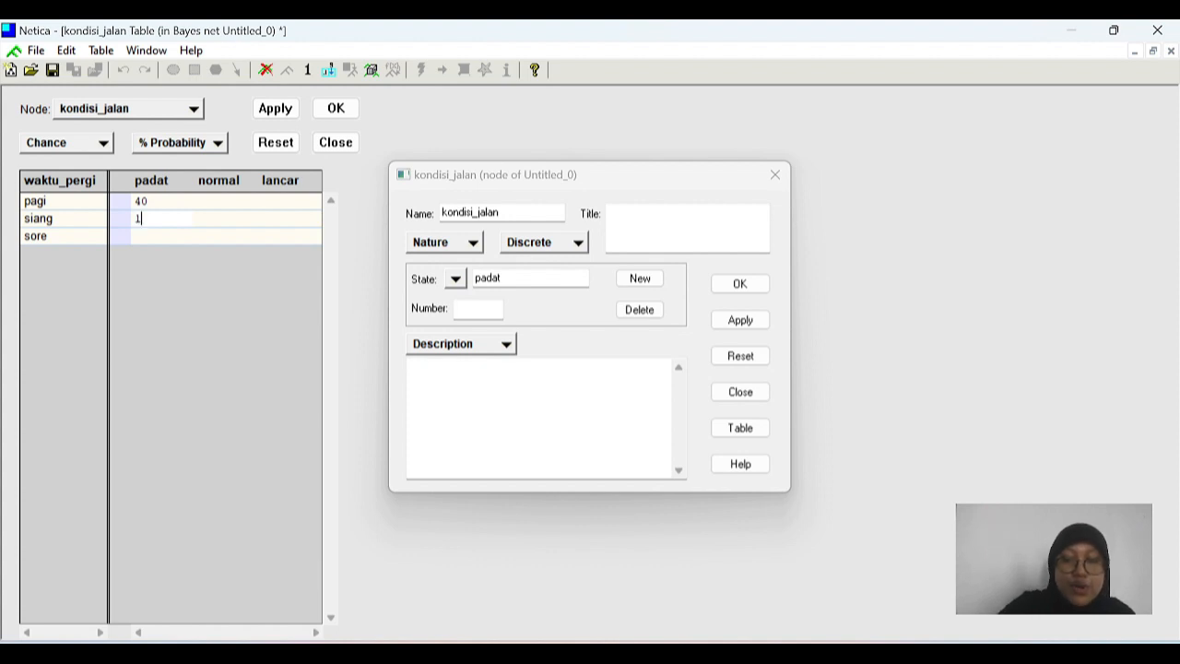
left_click(143, 238)
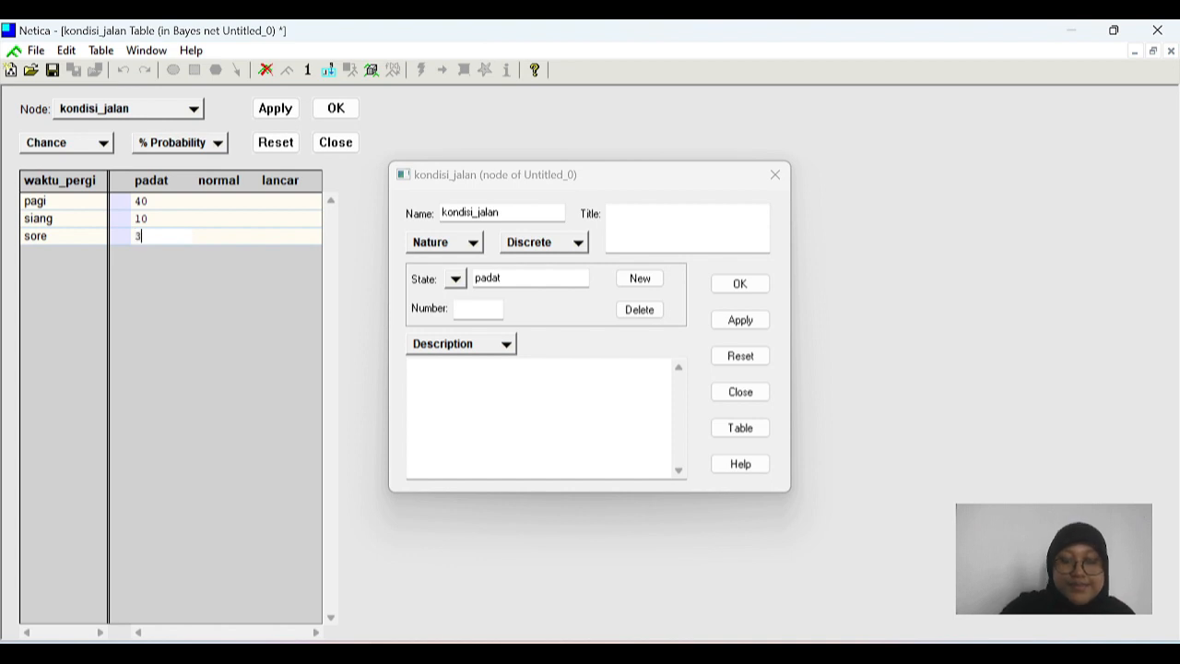
Step: Fill the normal column of the kondisi_jalan table with 30 for pagi, 30 for siang and 40 for sore
left_click(219, 210)
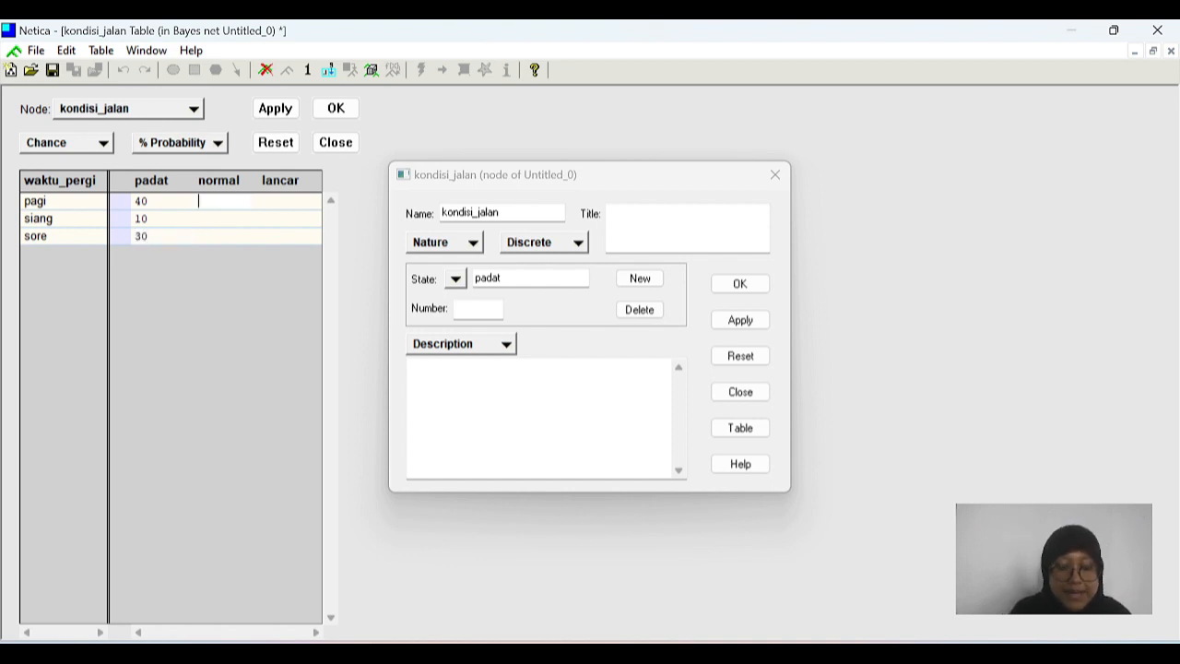
type("30")
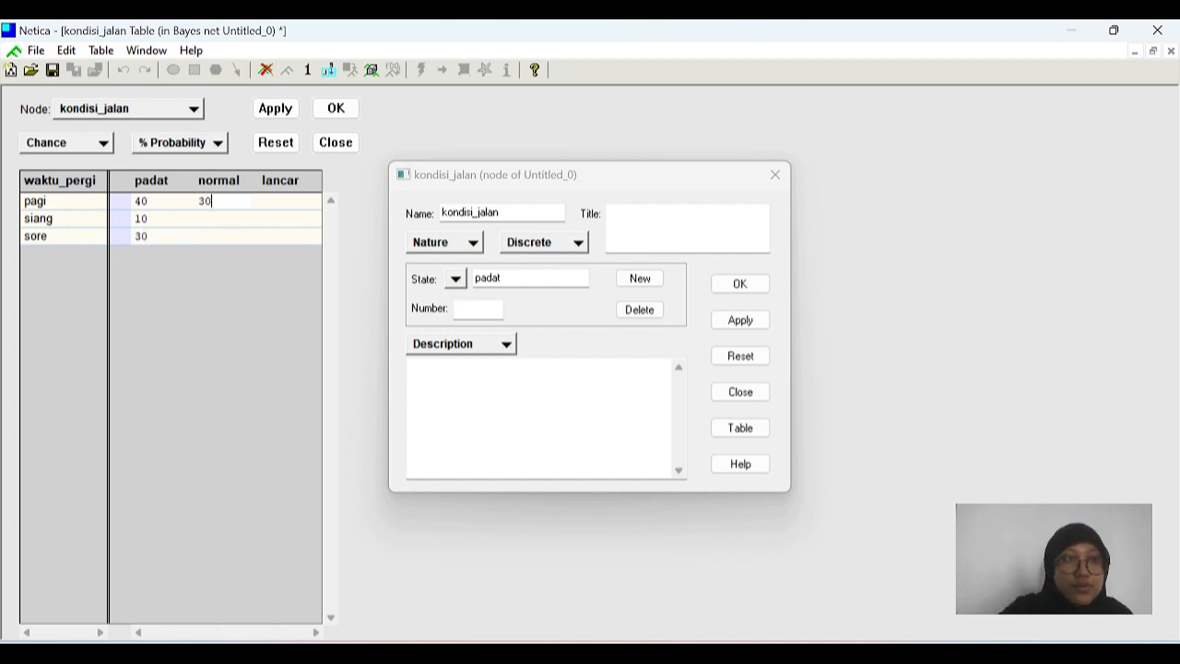
left_click(210, 224)
type("30")
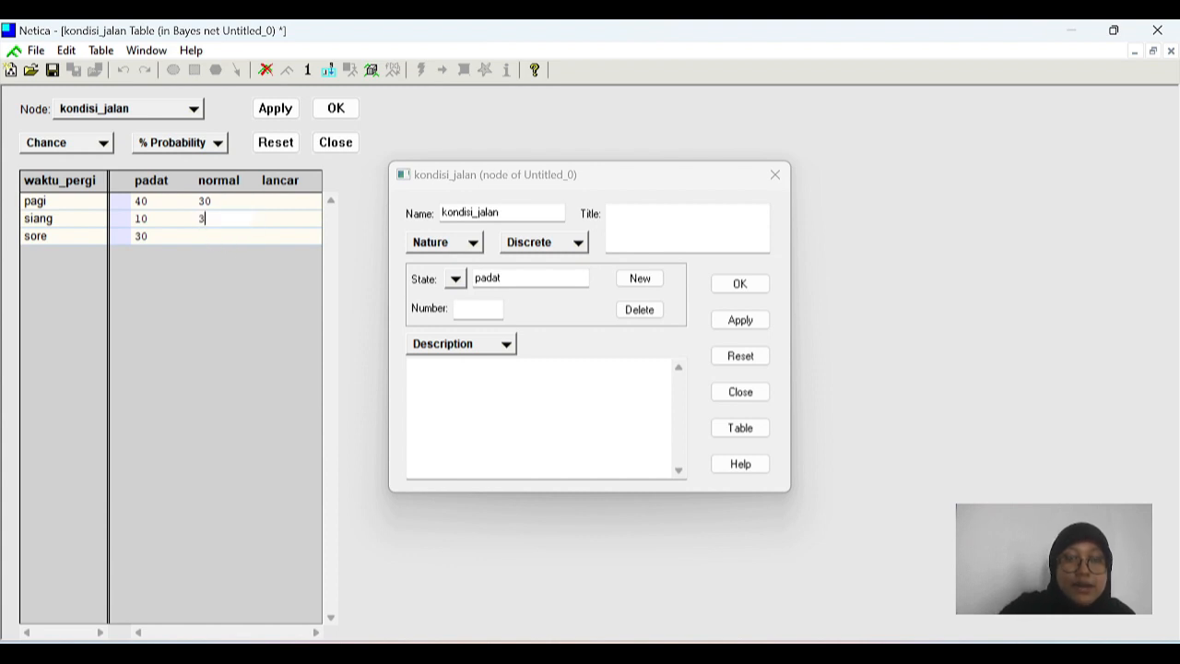
left_click(207, 239)
type("40")
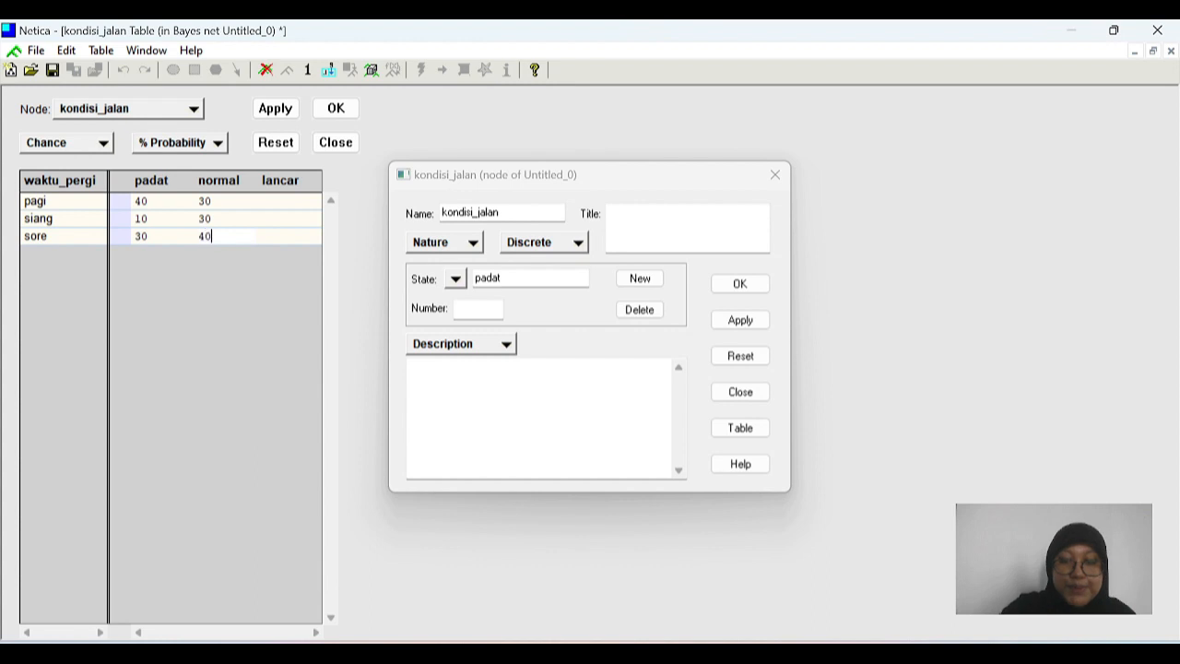
Step: Set the lancar column to 30 for pagi, 40 for siang and 30 for sore, and try to apply the kondisi_jalan table
left_click(274, 202)
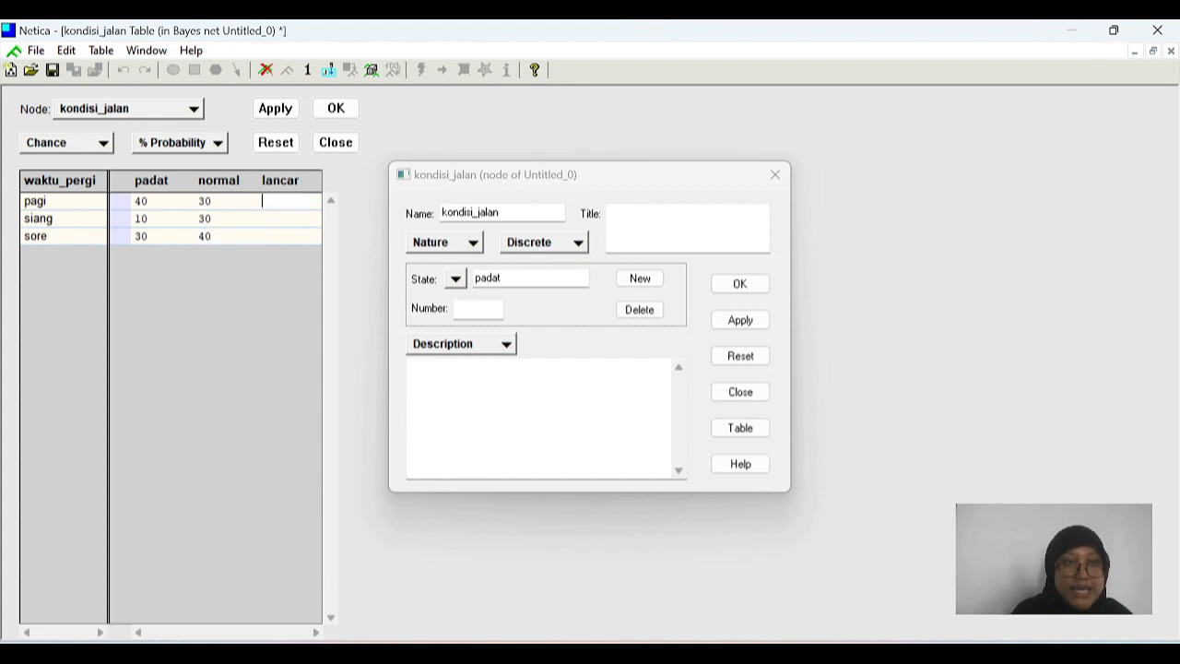
type("30")
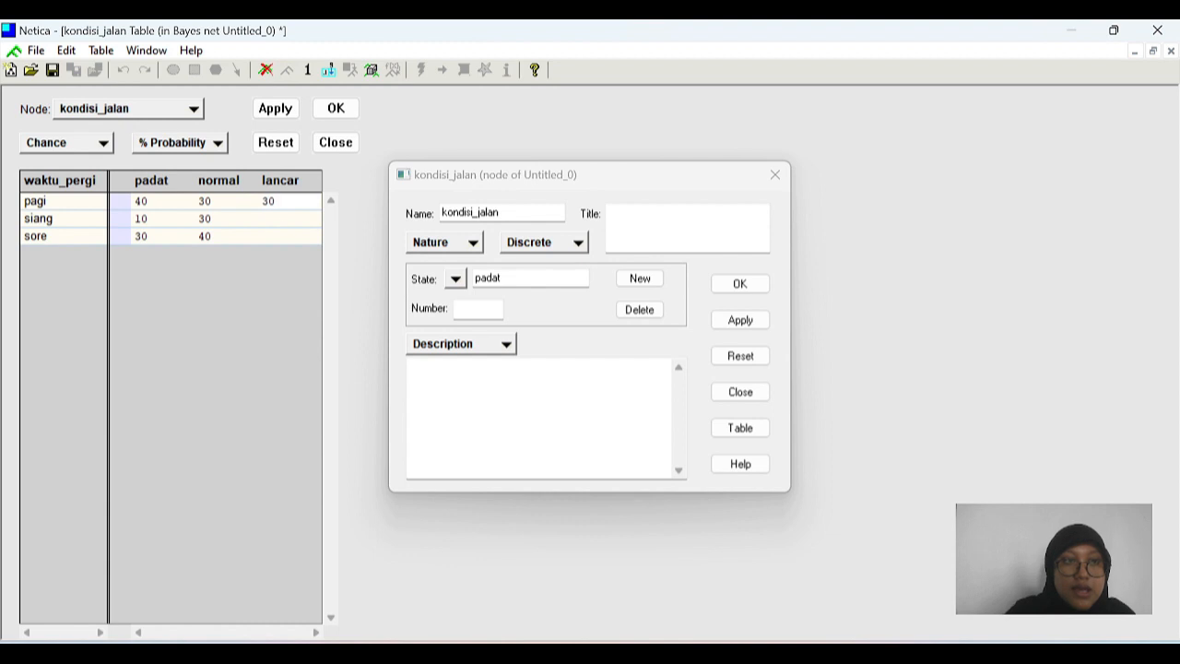
left_click(275, 220)
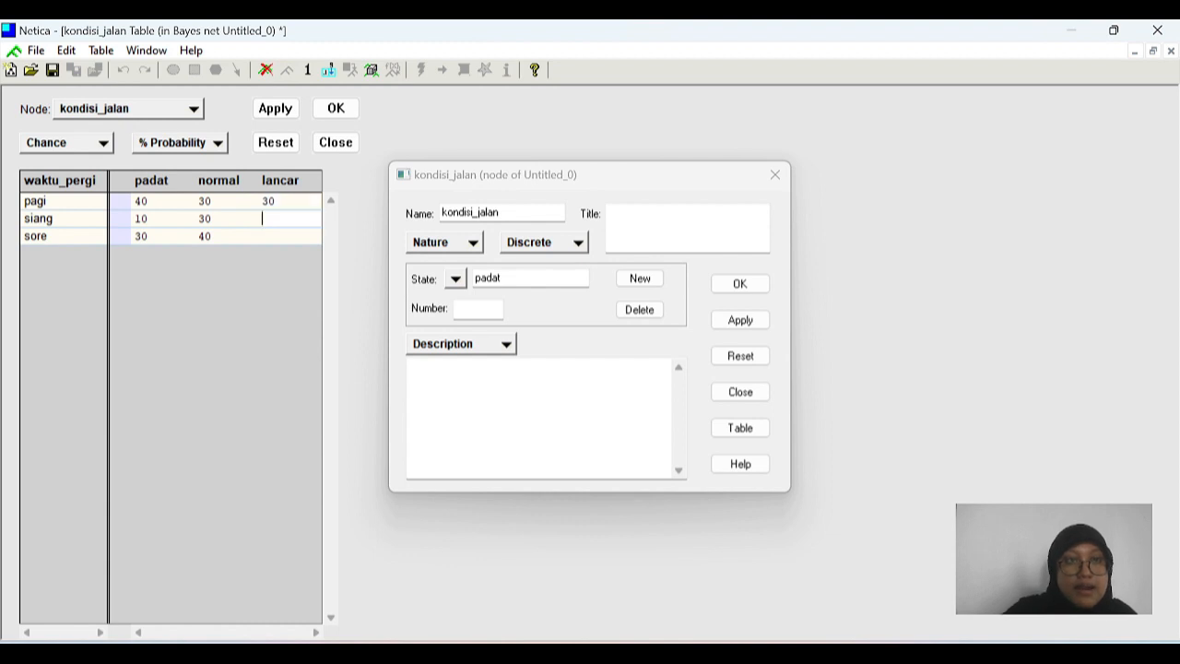
type("40")
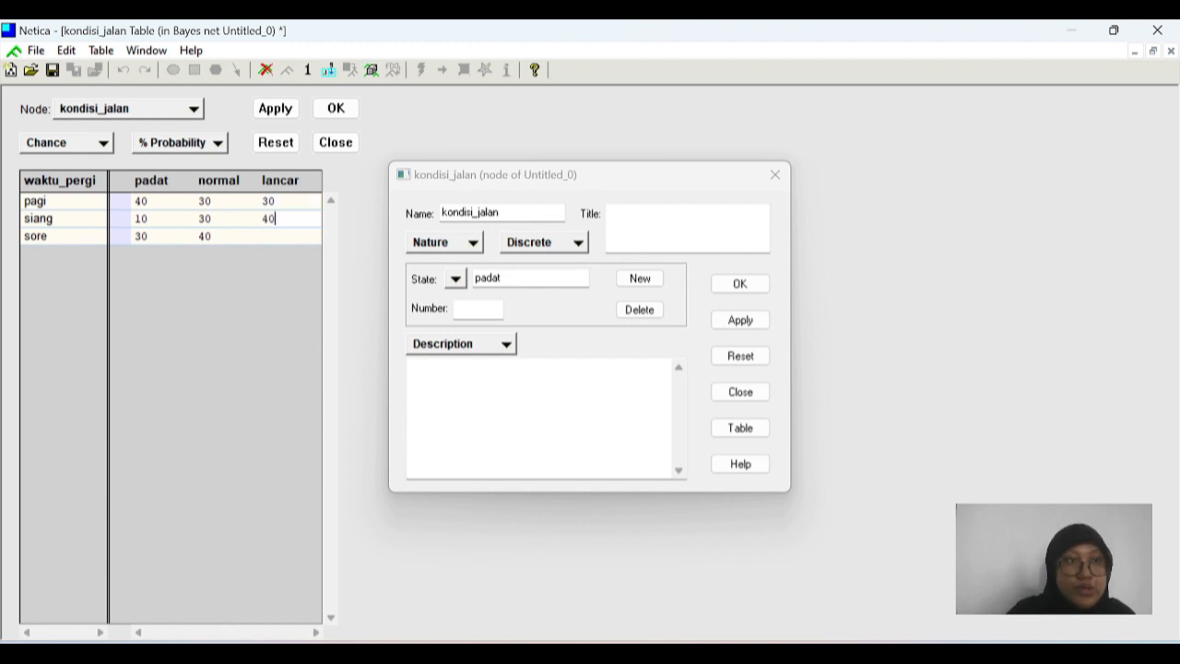
left_click(274, 236)
type("30")
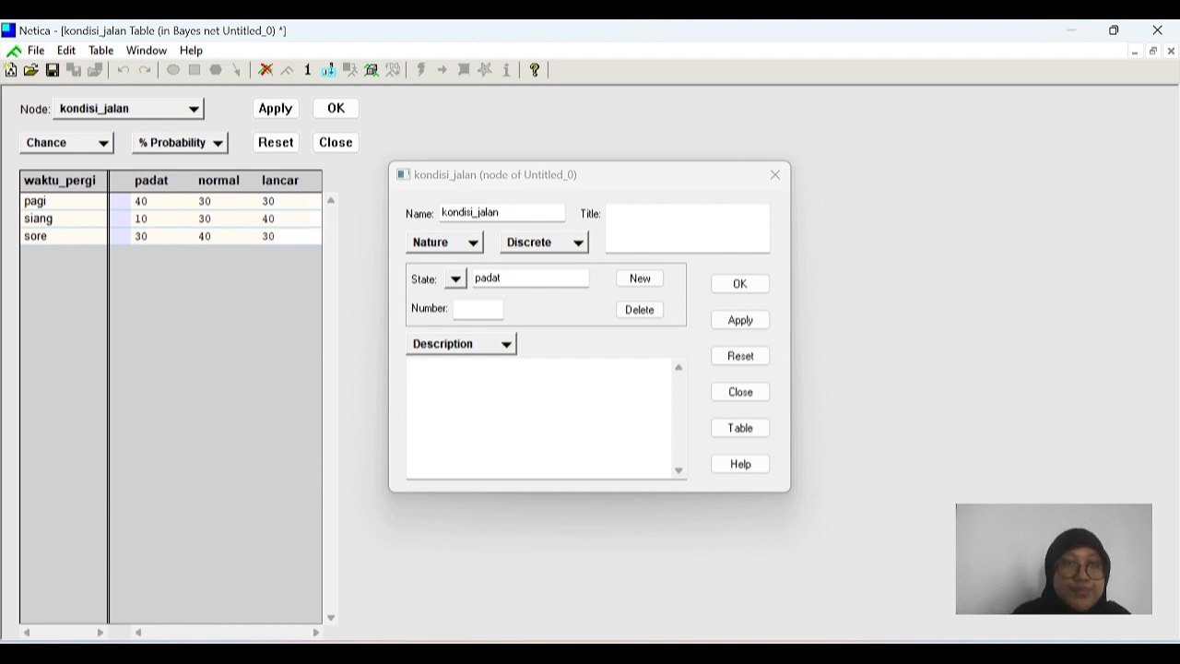
left_click(334, 109)
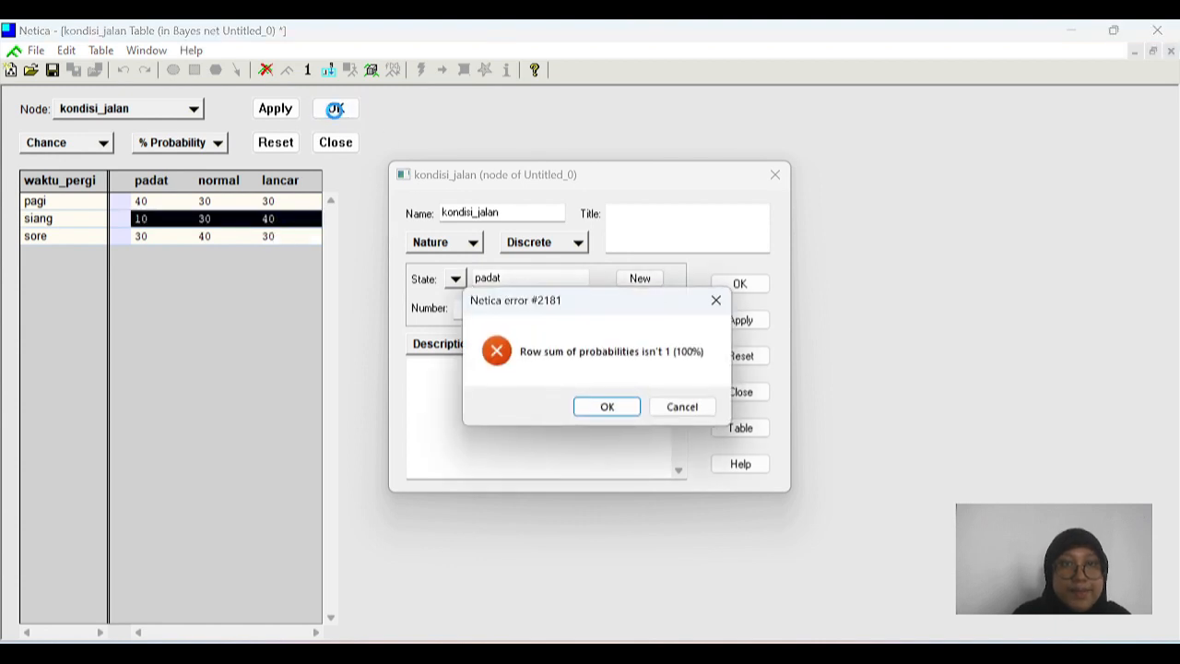
left_click(623, 405)
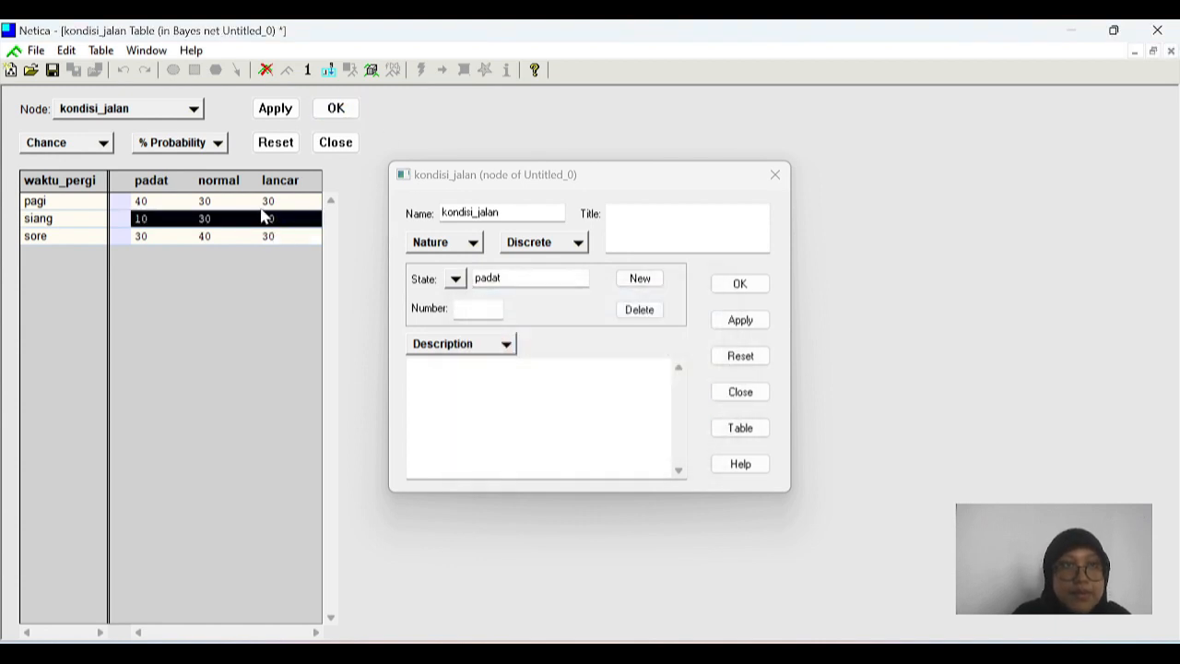
Step: Change the normal probability in the siang row to 50, apply the kondisi_jalan table and close the node's properties
left_click(207, 220)
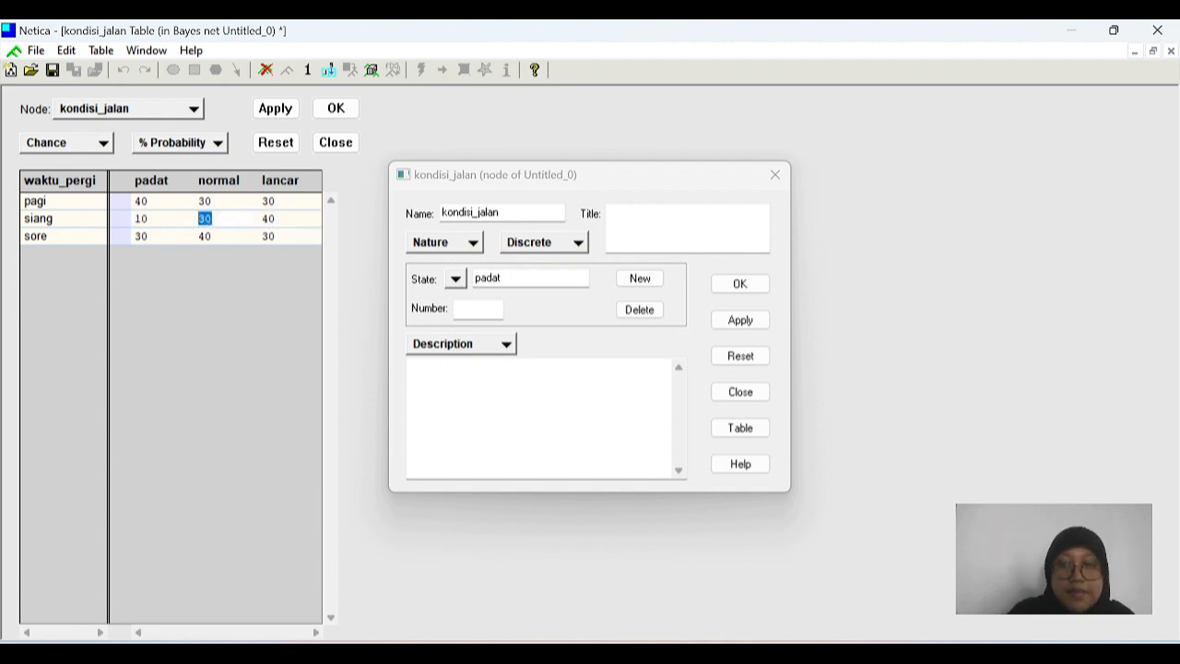
key("BackSpace")
type("50")
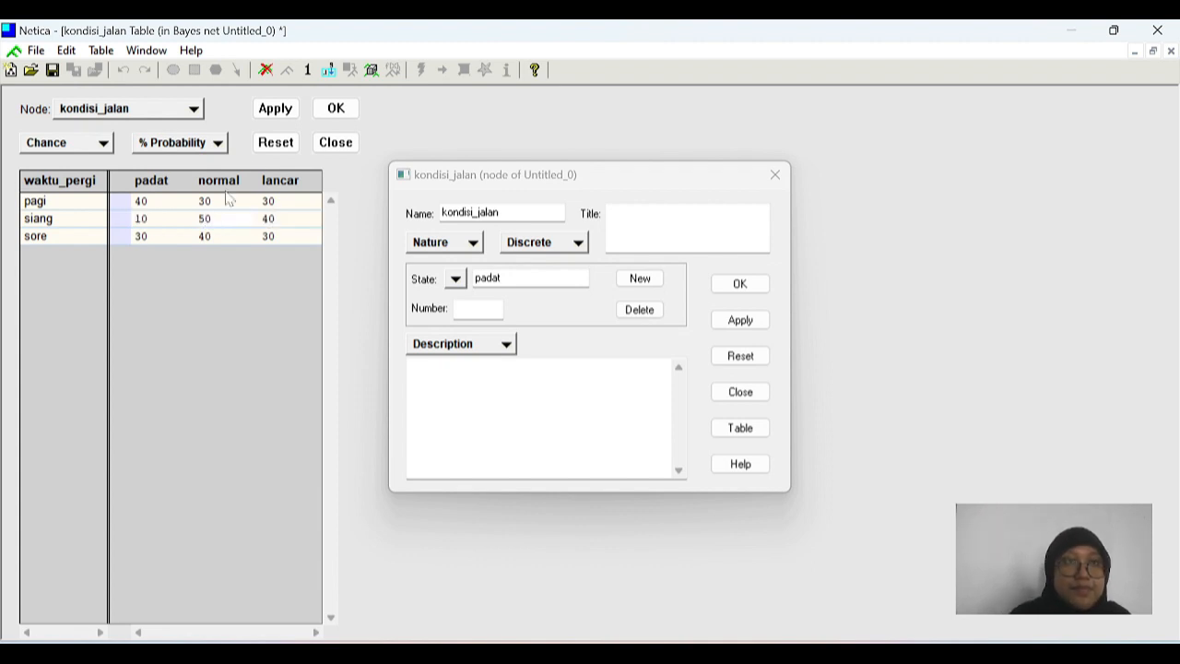
left_click(336, 108)
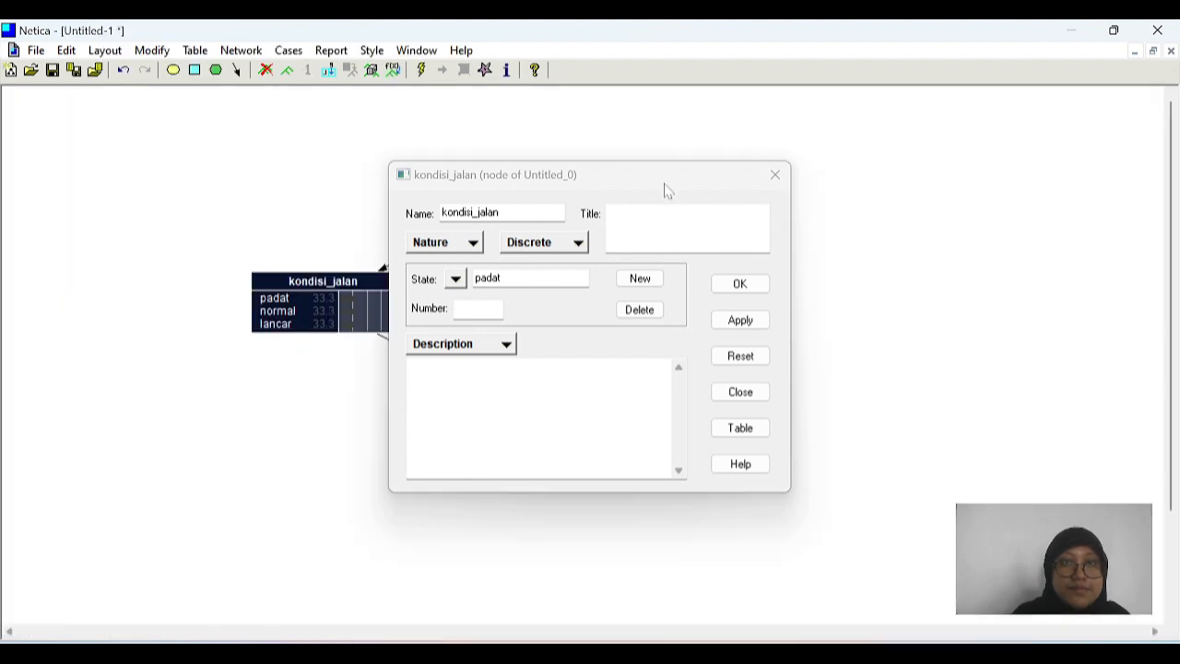
left_click(774, 175)
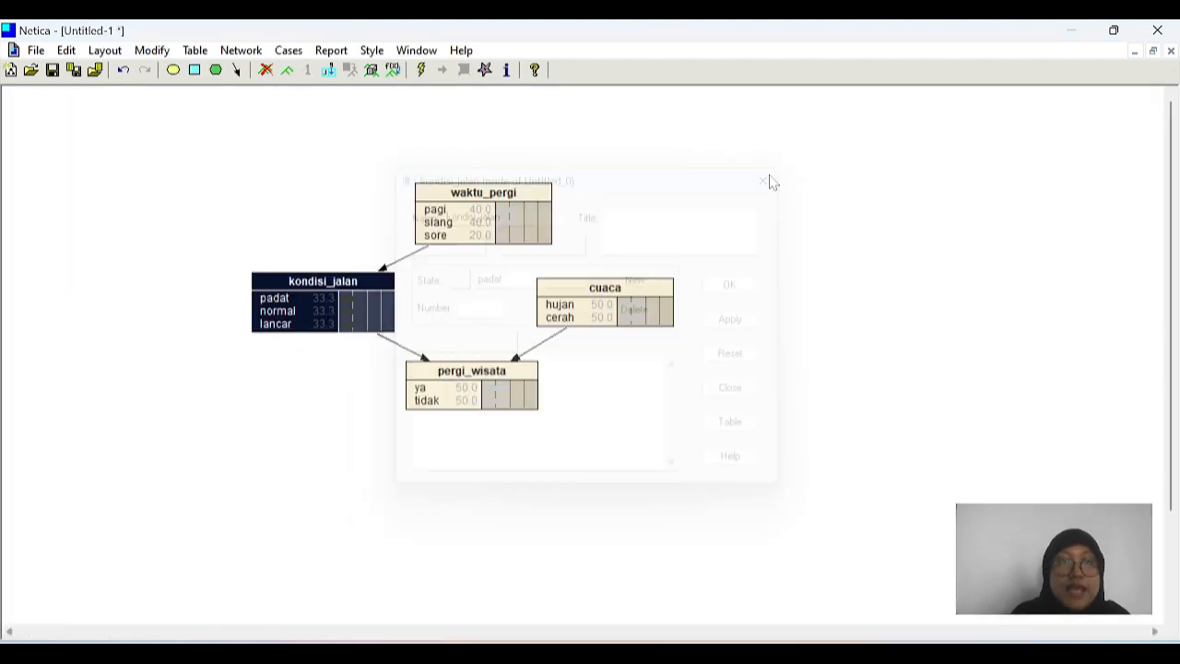
Step: Set the cuaca node's probabilities to 40 for hujan and 60 for cerah, apply the table and close its properties
double_click(623, 300)
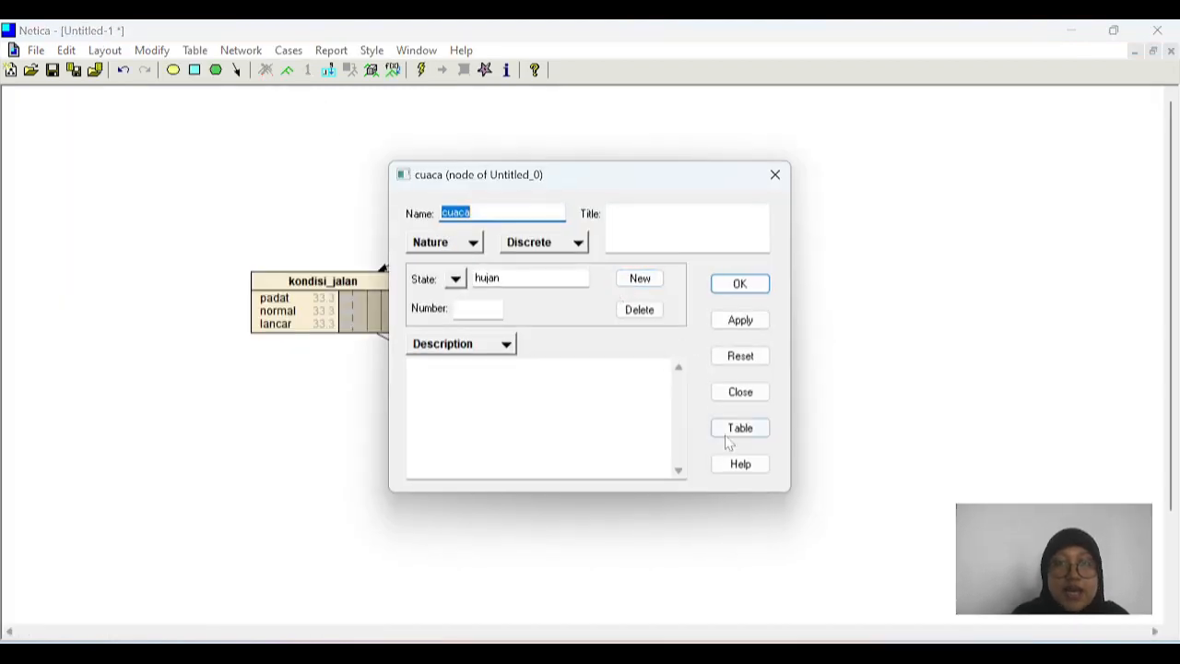
left_click(743, 430)
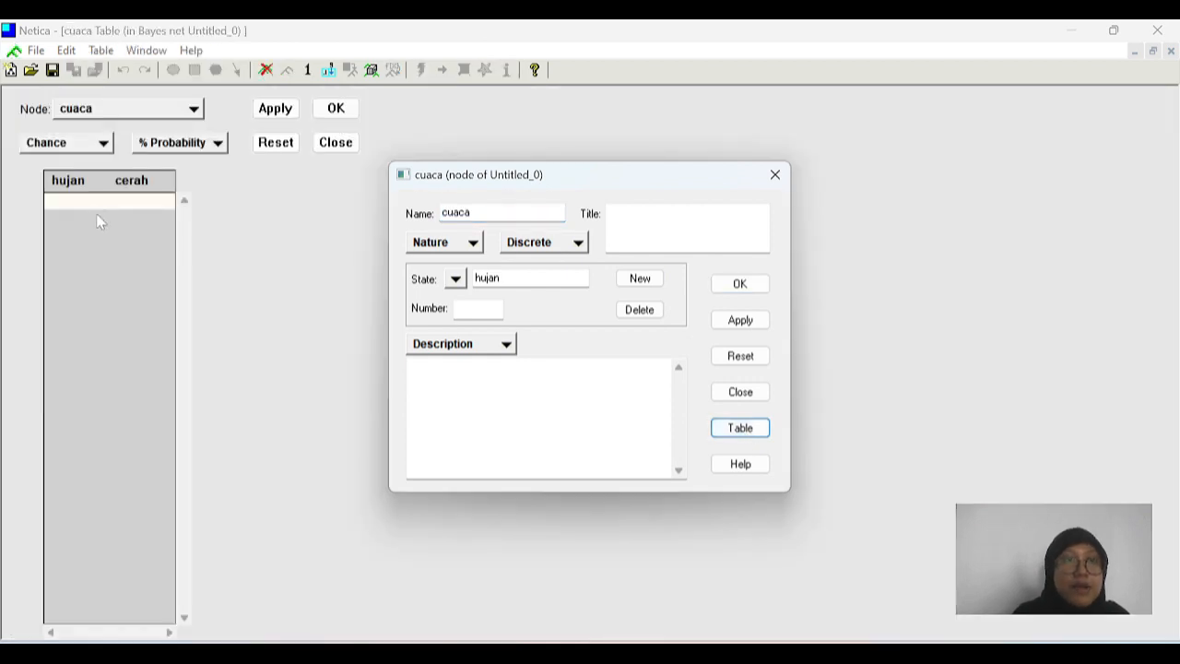
left_click(66, 200)
type("40")
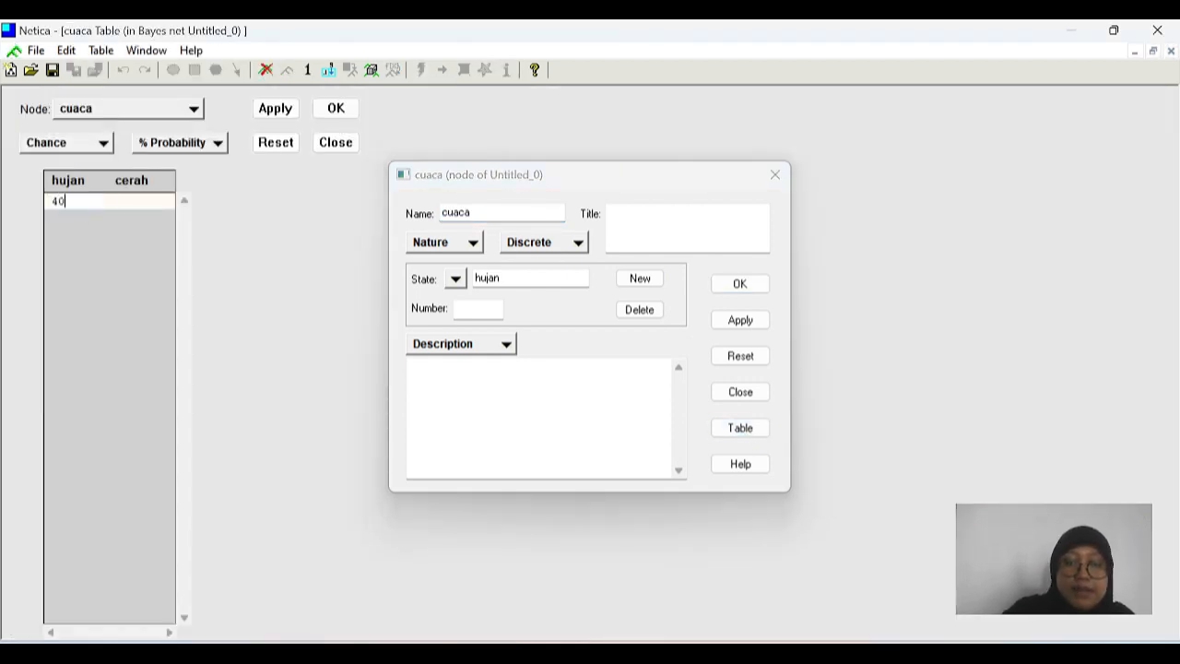
left_click(131, 201)
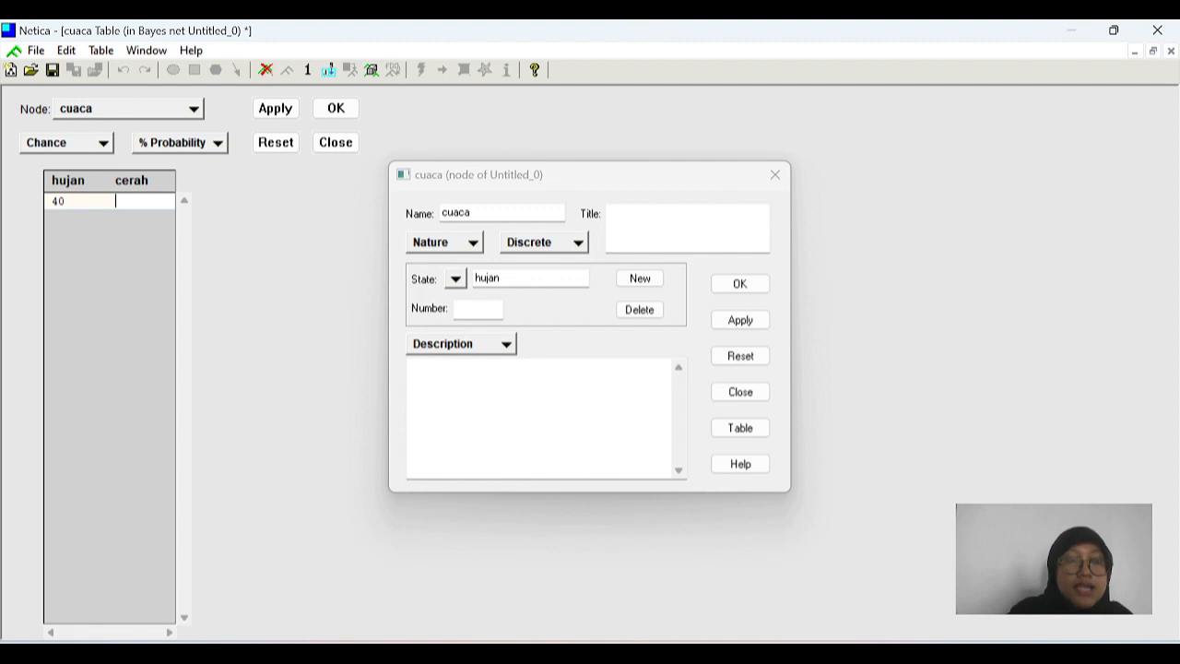
type("60")
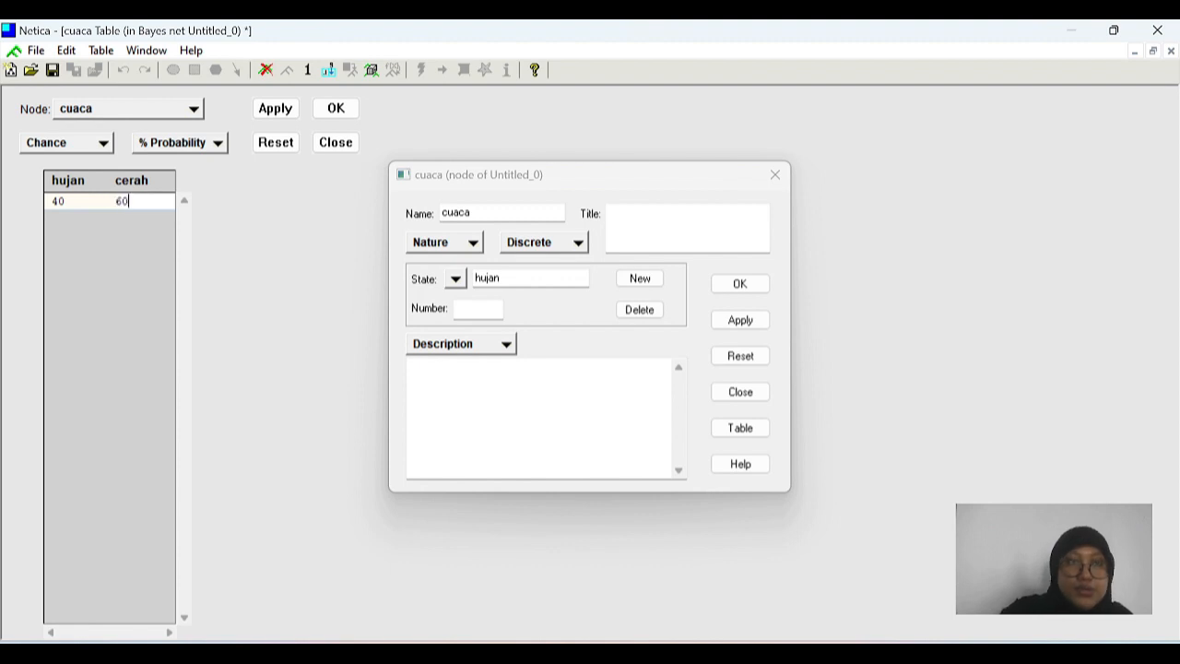
left_click(337, 108)
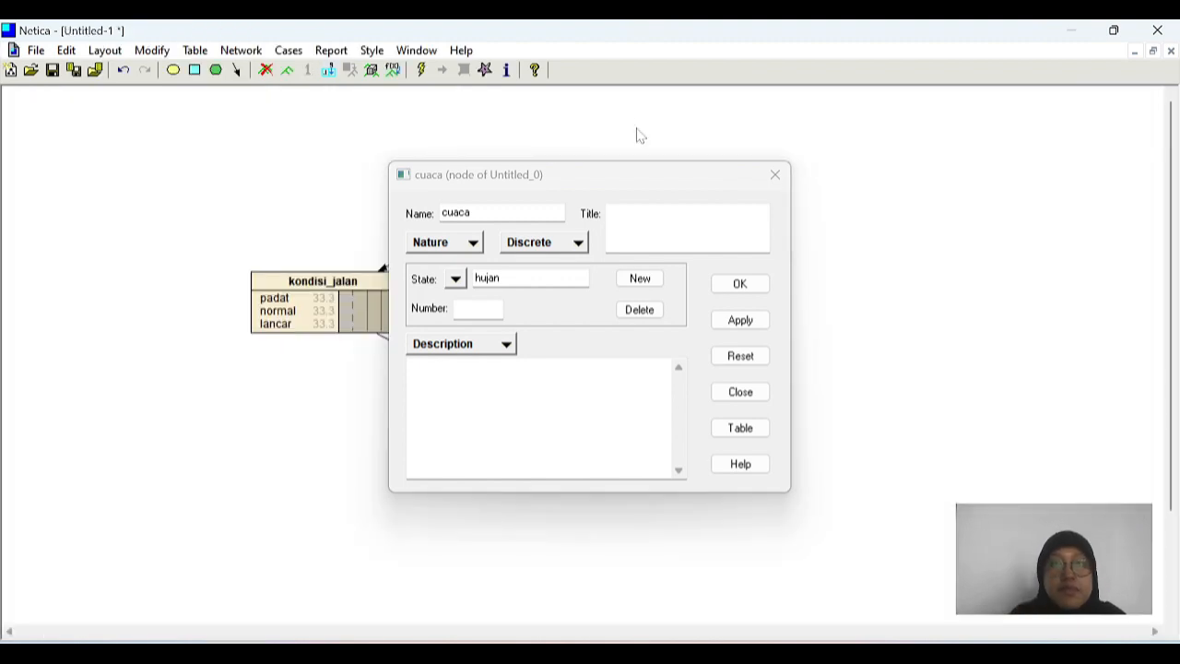
left_click(775, 175)
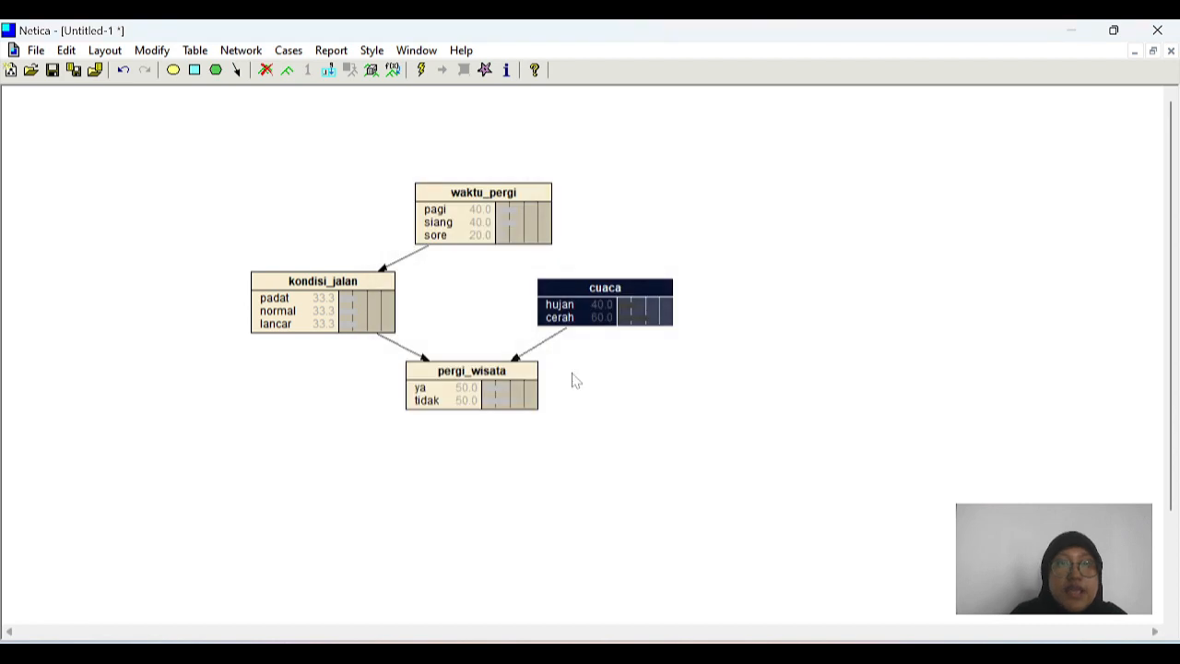
Step: Open the pergi_wisata node's probability table and set ya to 0 for padat with hujan and 50 for padat with cerah
double_click(484, 386)
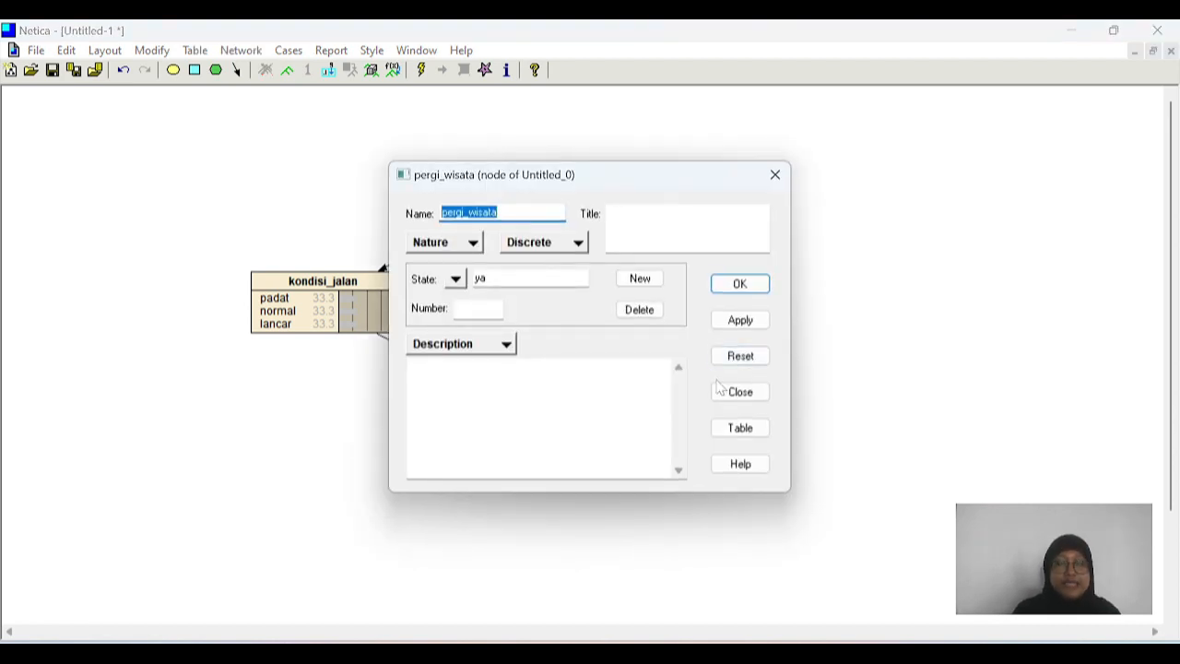
left_click(739, 430)
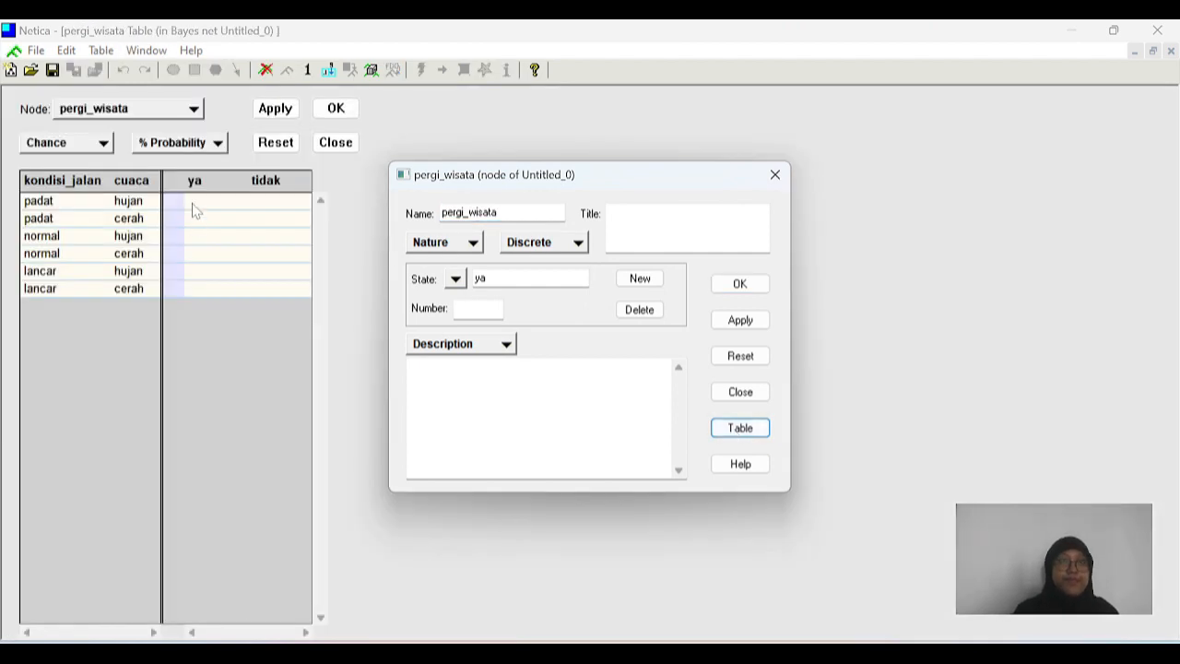
left_click(193, 204)
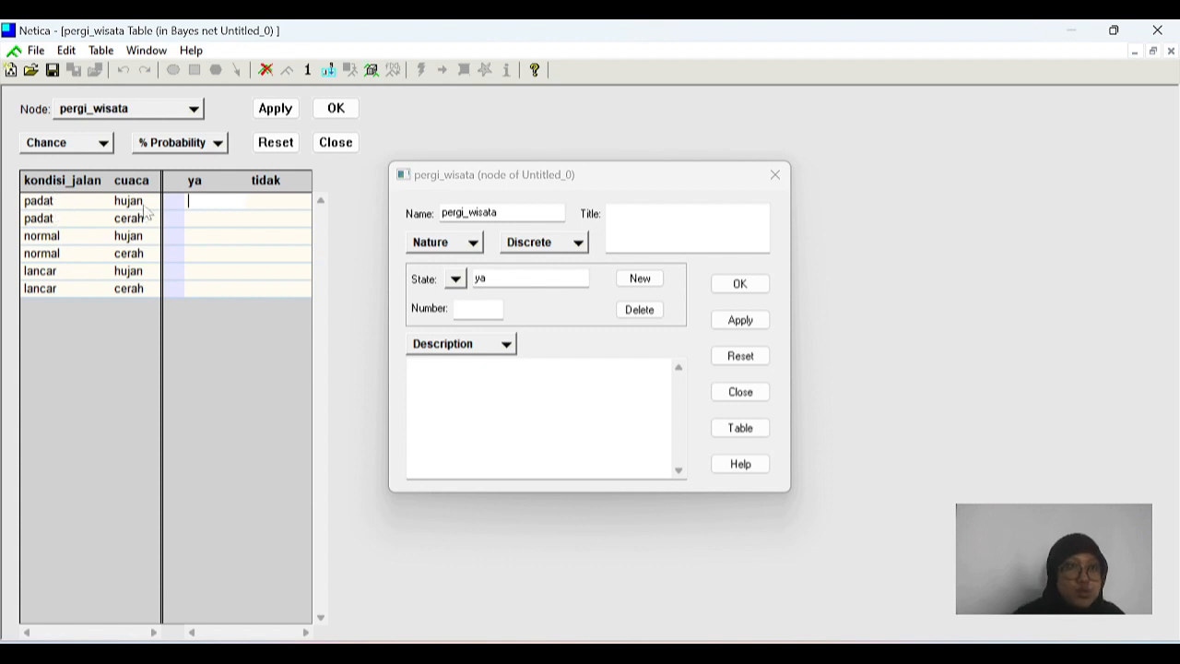
type("0")
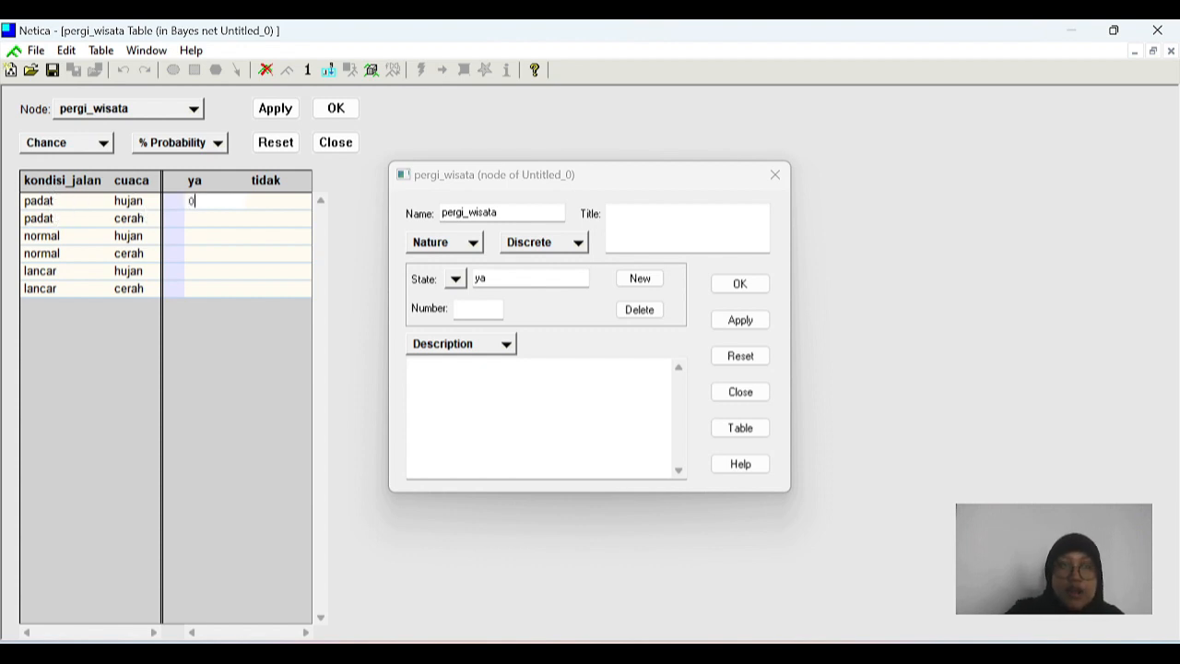
key("Return")
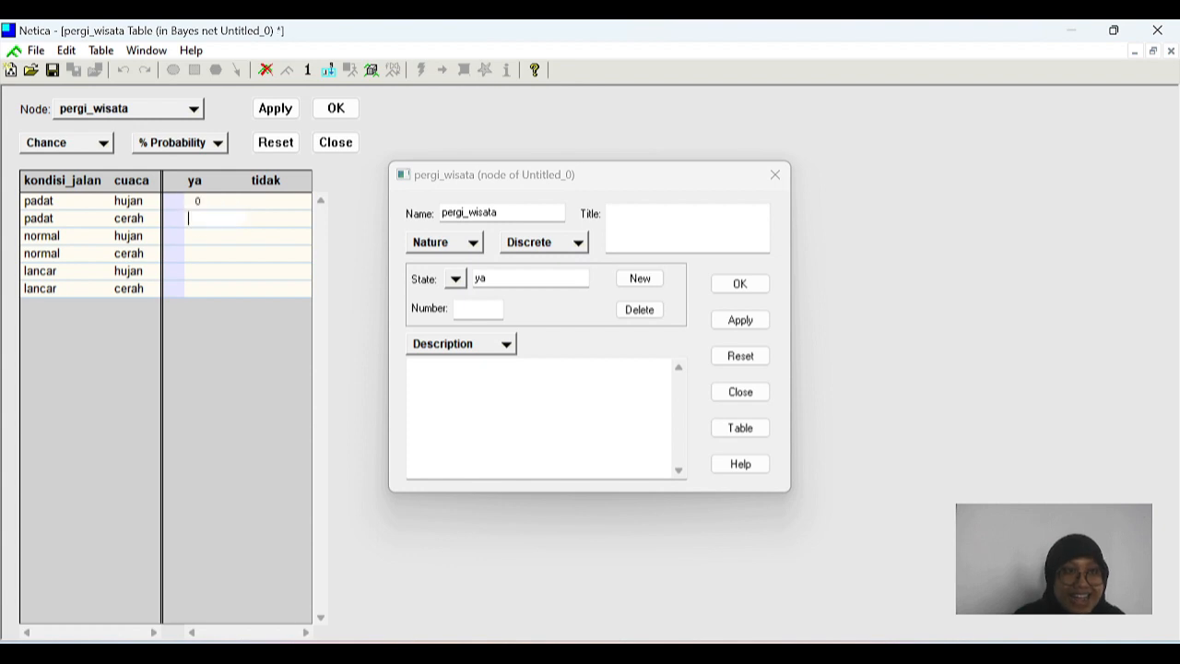
type("50")
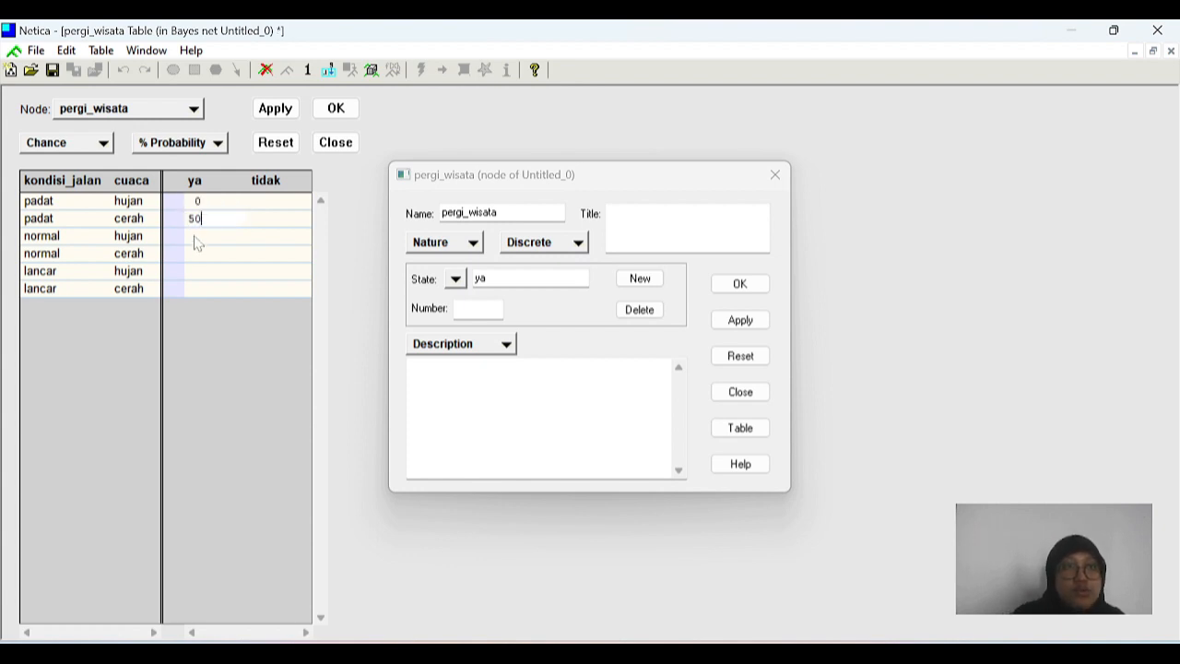
key("Return")
Step: Set the remaining ya probabilities to 30 for normal/hujan, 70 for normal/cerah, 40 for lancar/hujan and 100 for lancar/cerah
type("30")
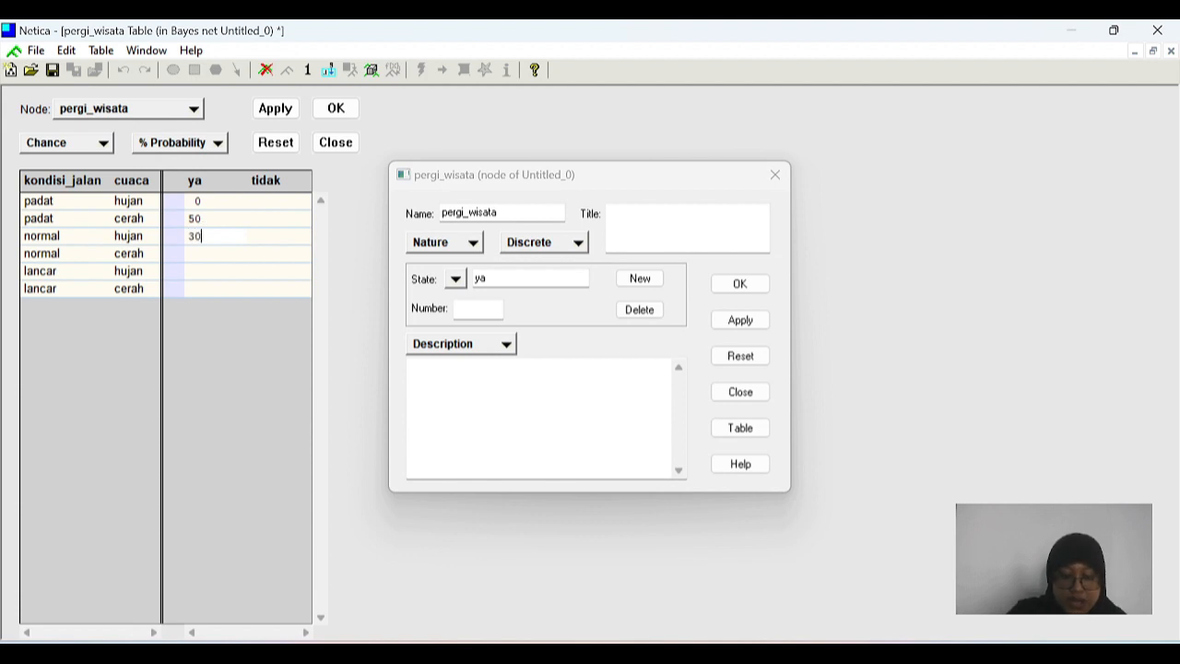
key("Return")
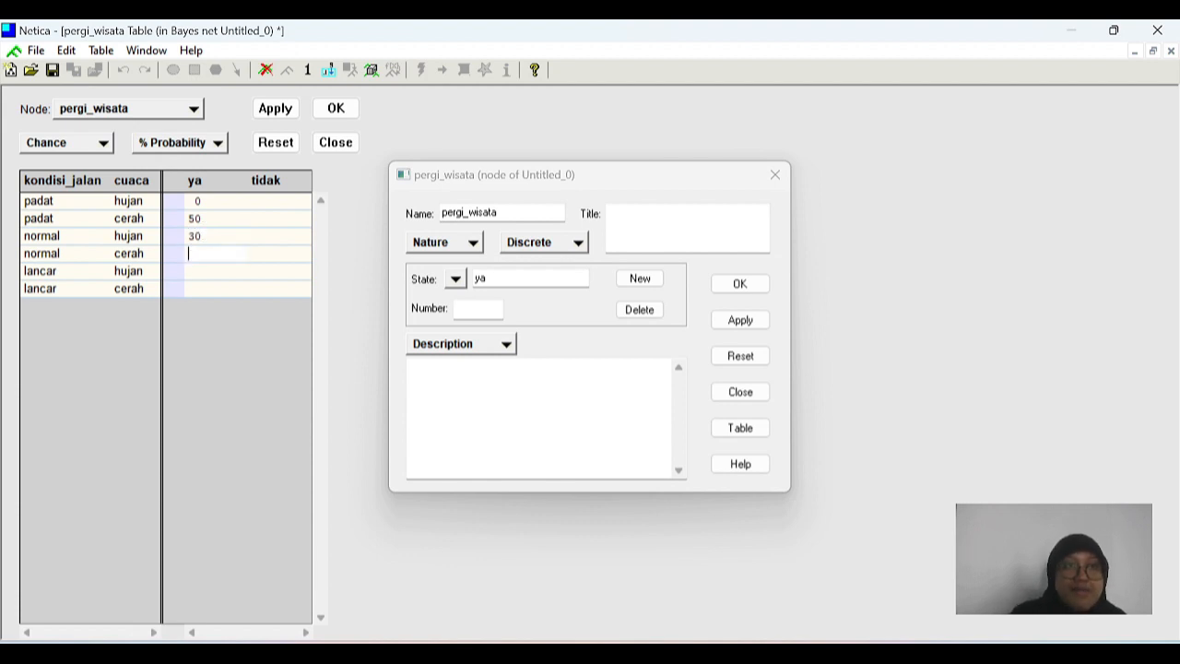
type("70")
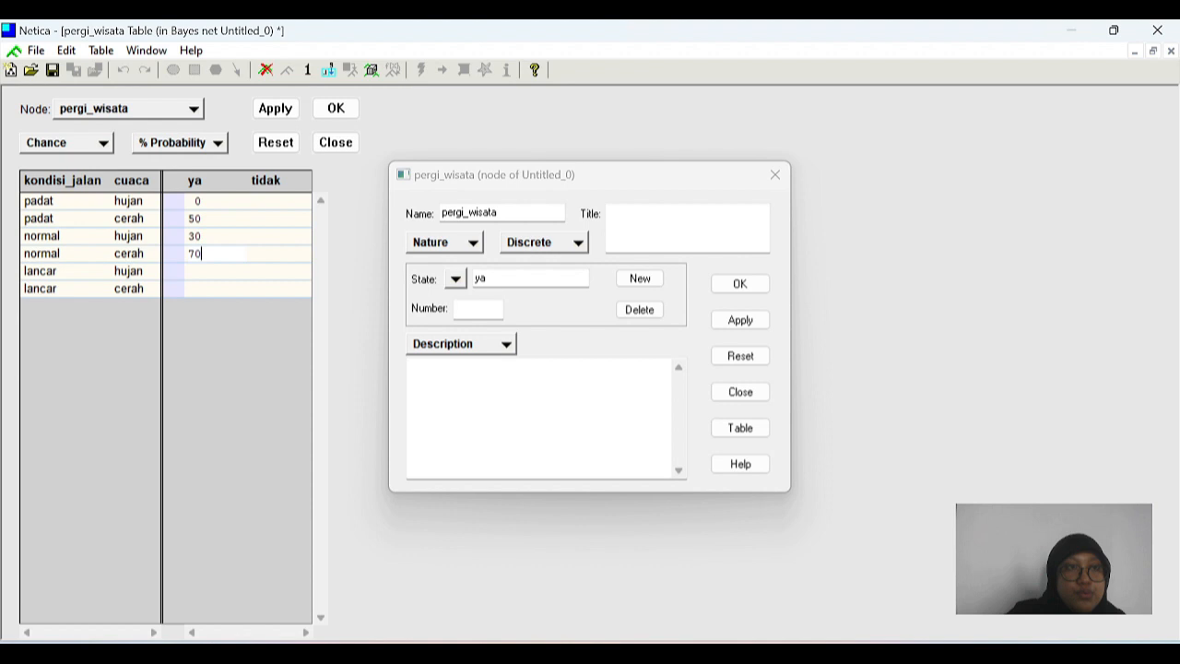
left_click(188, 276)
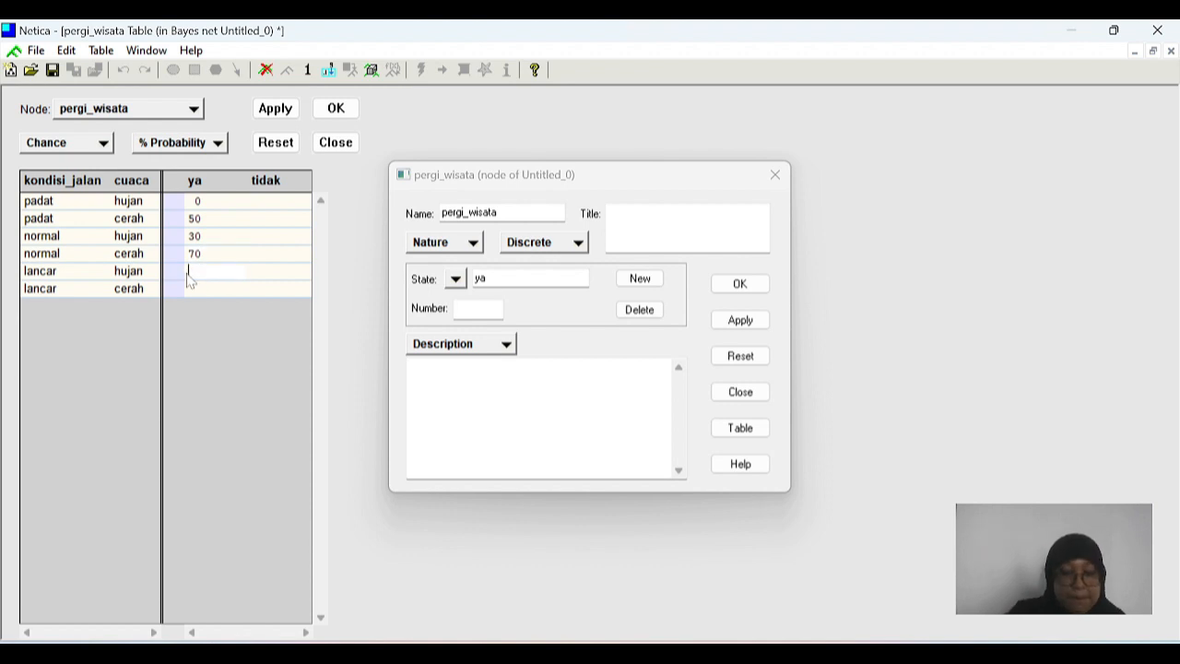
type("40")
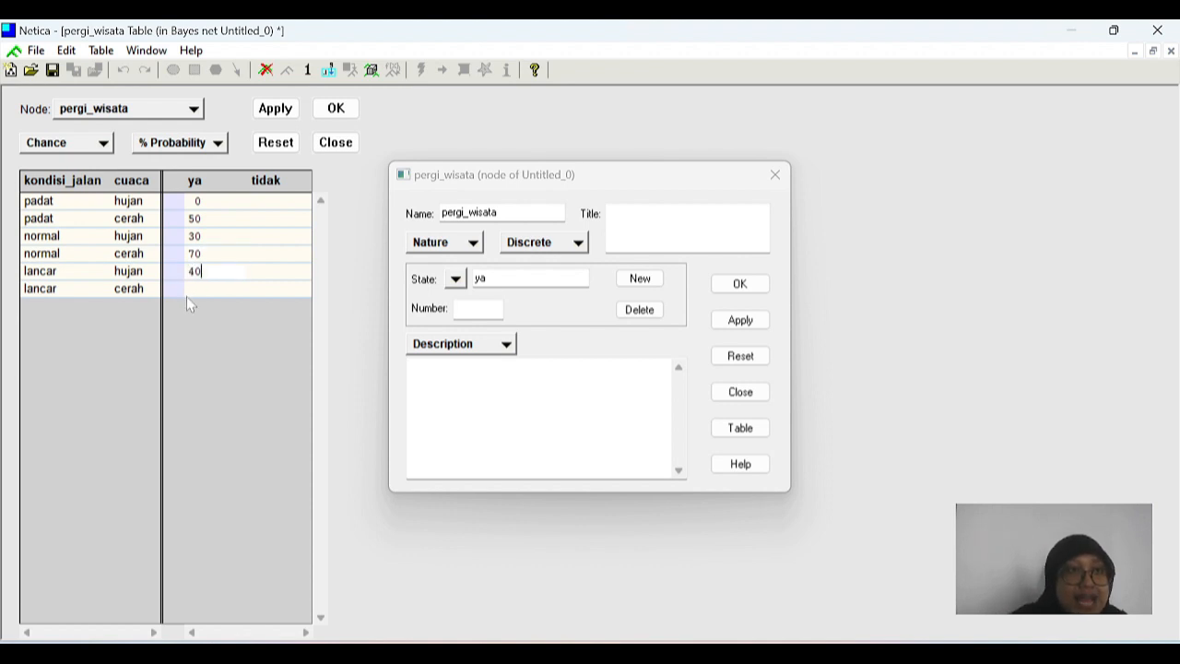
left_click(191, 291)
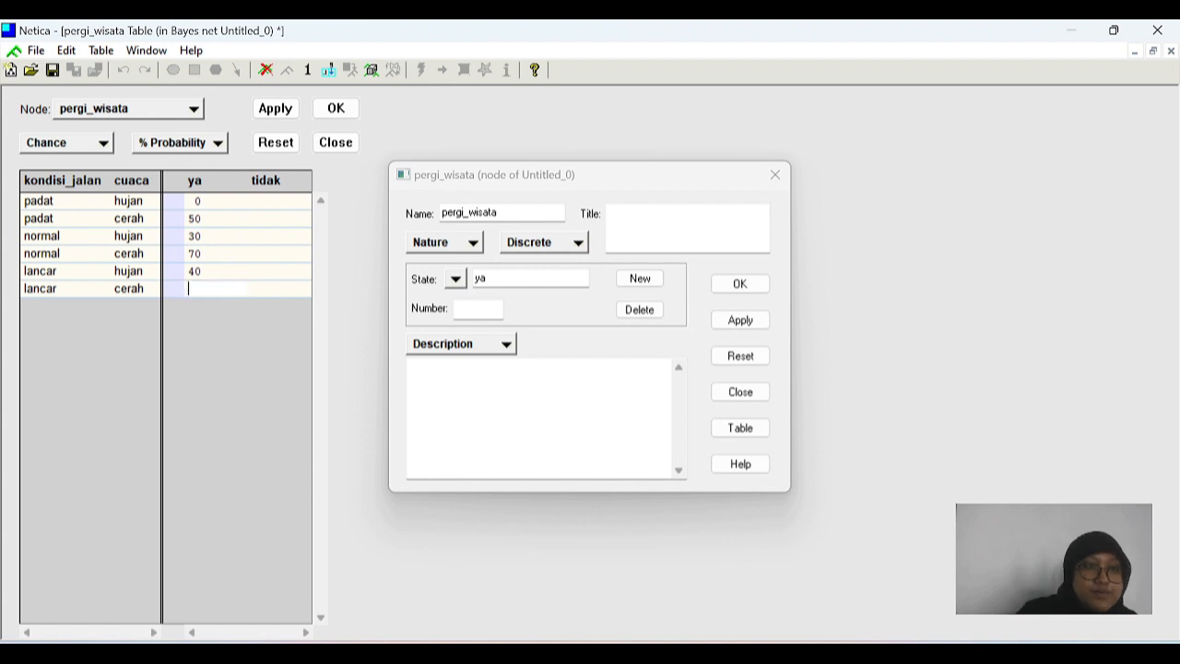
type("100")
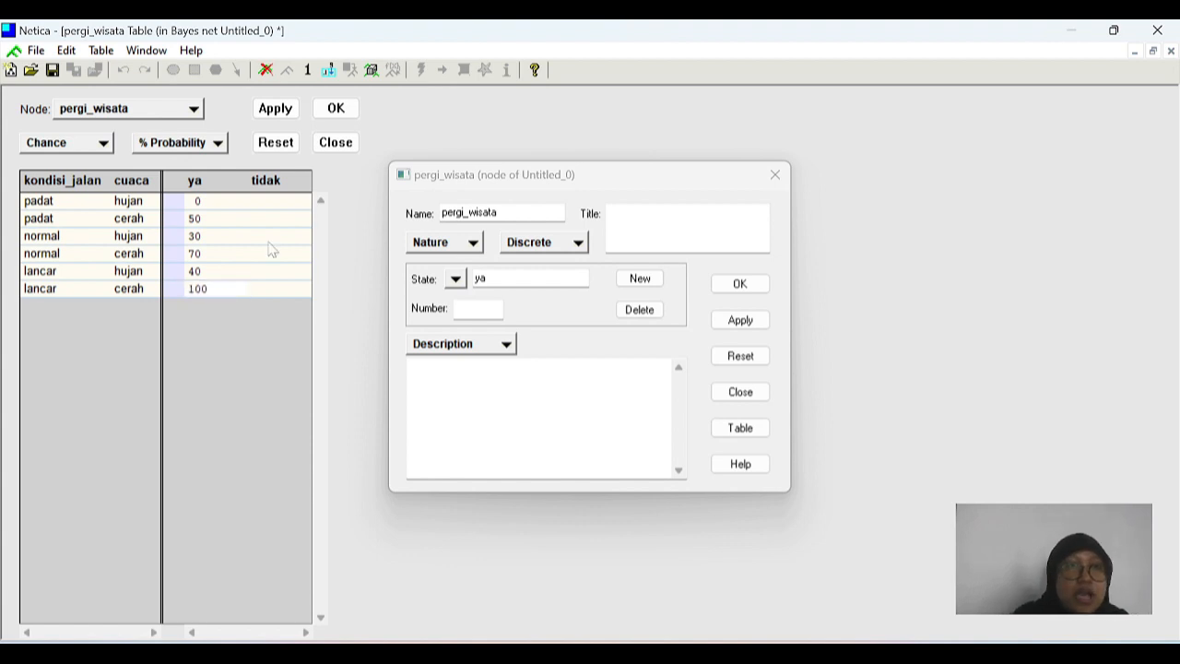
Step: Accept the pergi_wisata table, letting the missing tidak entries be filled in automatically, and close the node's properties
left_click(335, 107)
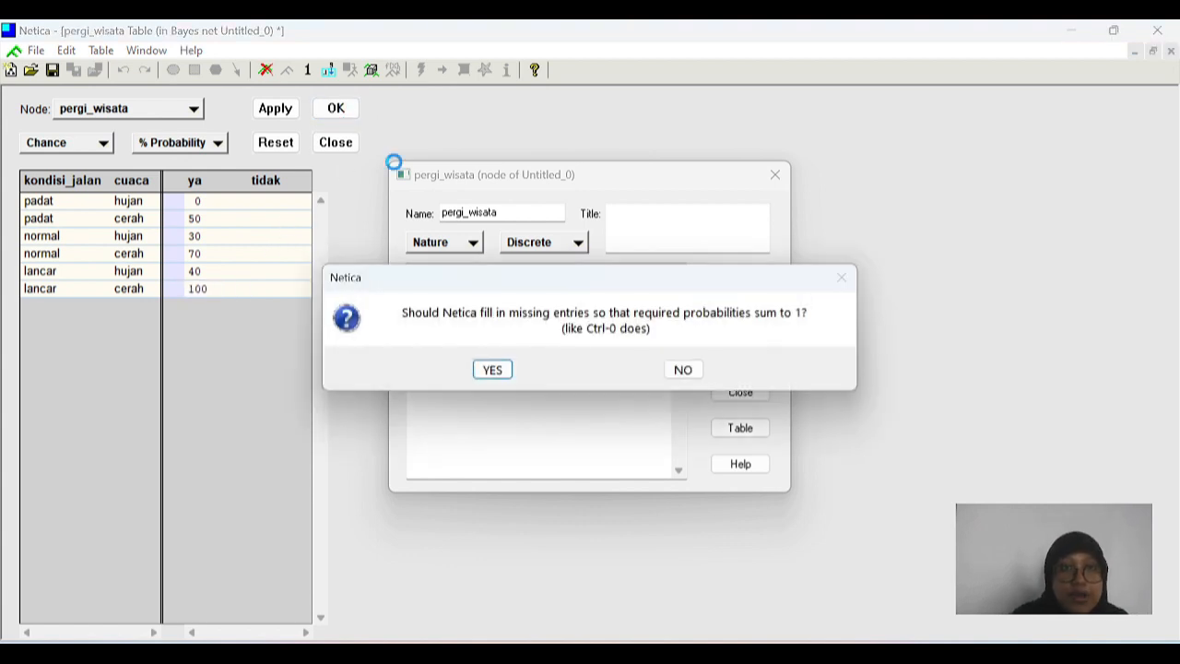
left_click(493, 369)
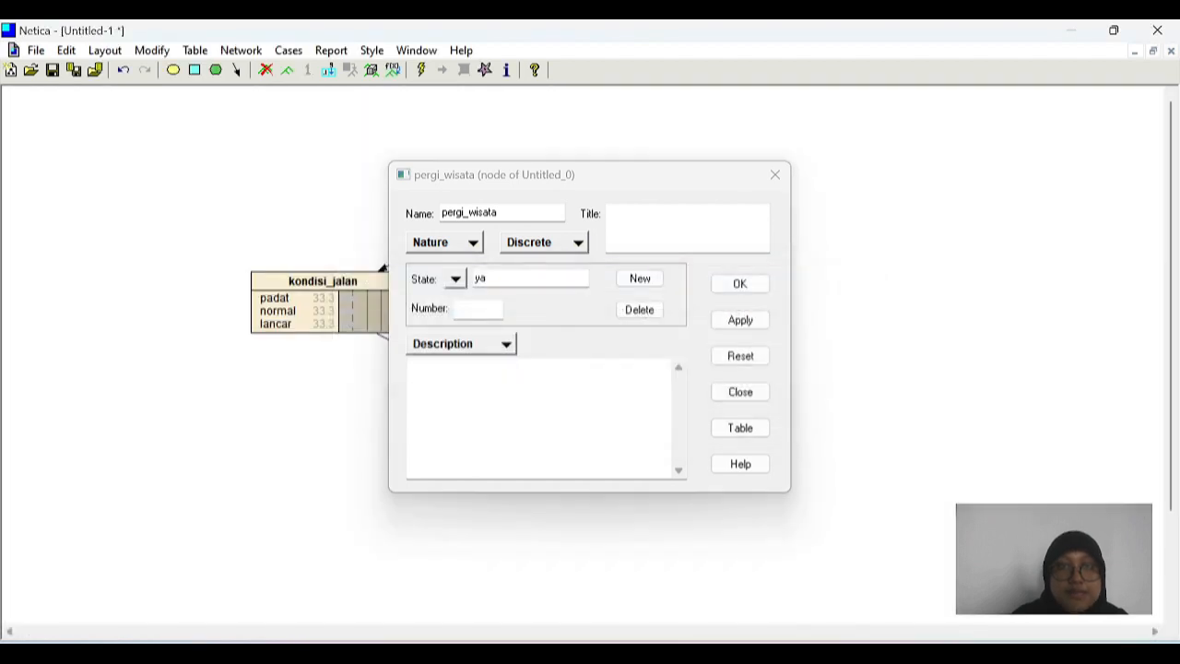
left_click(774, 176)
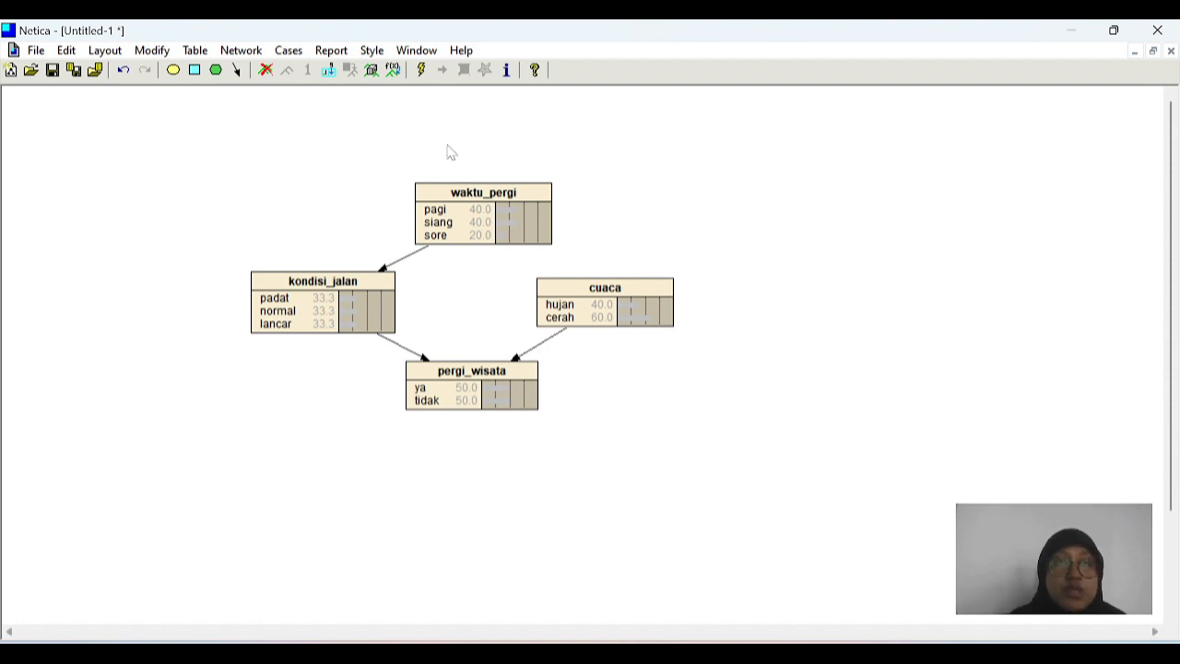
Step: Compile the Bayesian network to calculate the probabilities of all nodes
left_click(421, 71)
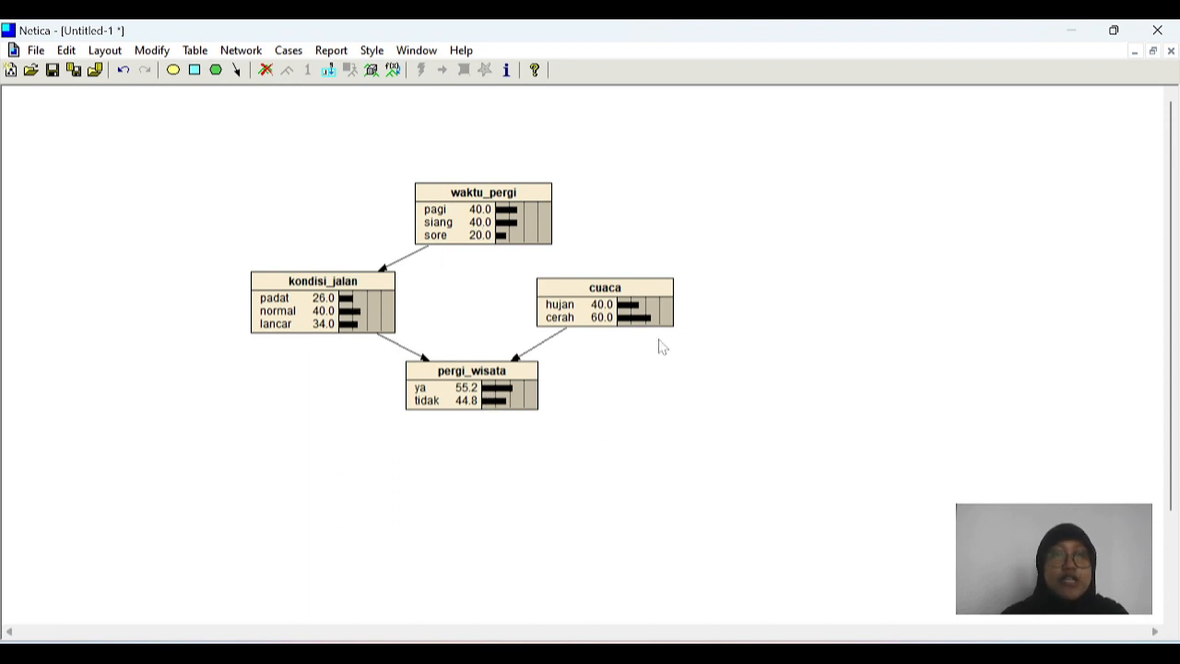
mouse_move(624, 323)
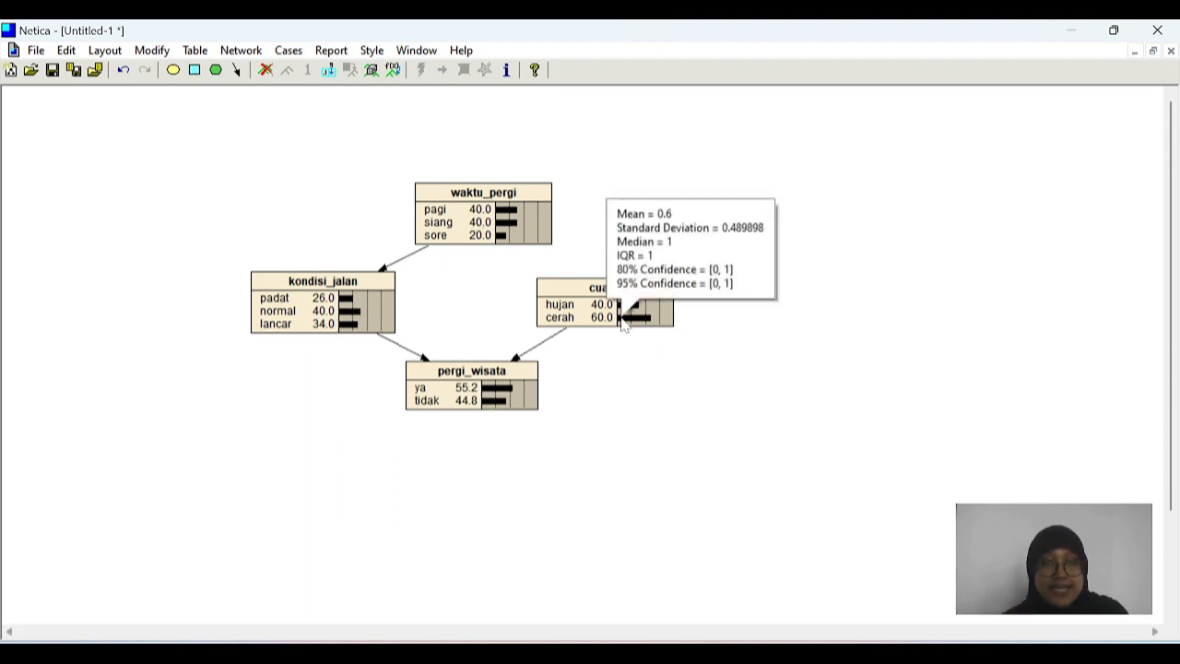